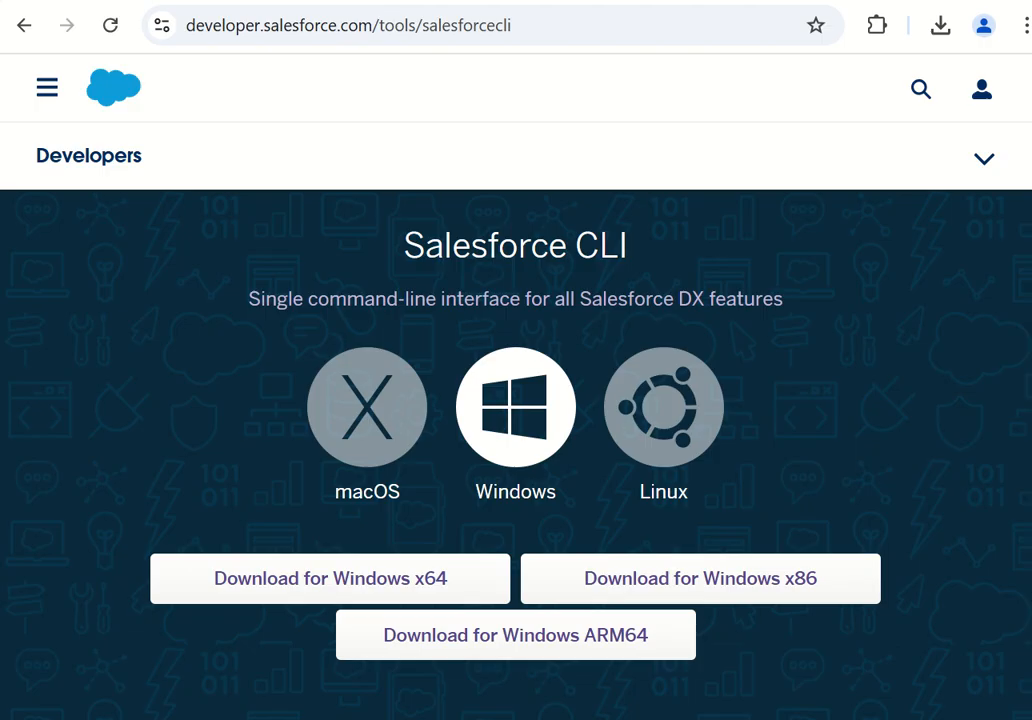
# Switch to the setup notes in Notepad++ and review the Visual Studio Code download entry.
pyautogui.click(880, 718)
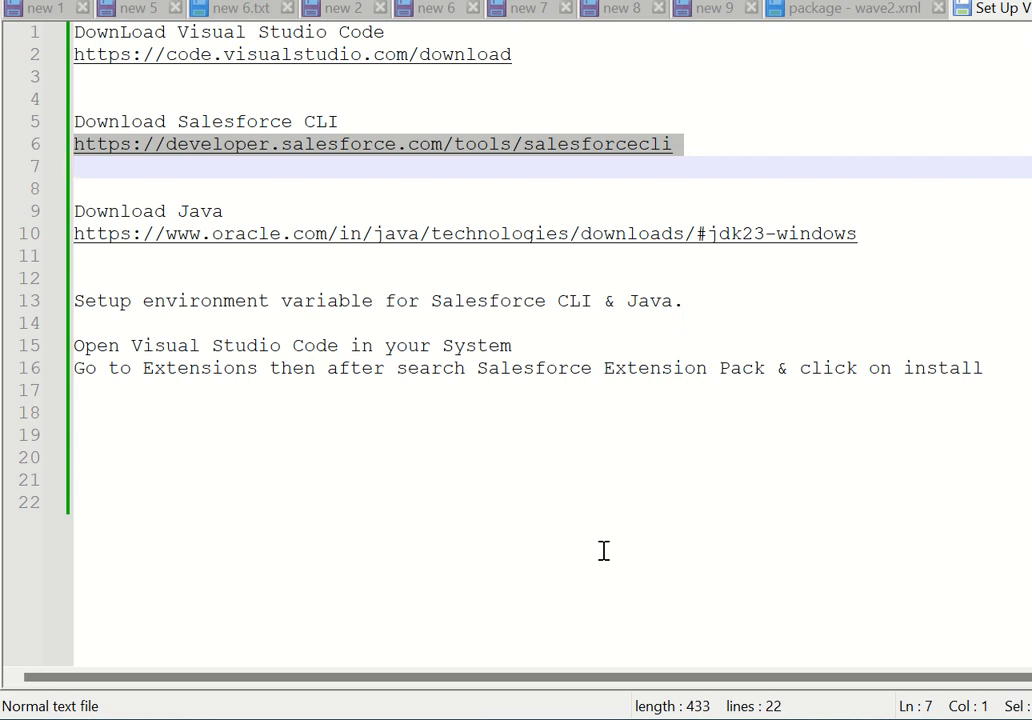
pyautogui.click(399, 32)
pyautogui.doubleClick(399, 32)
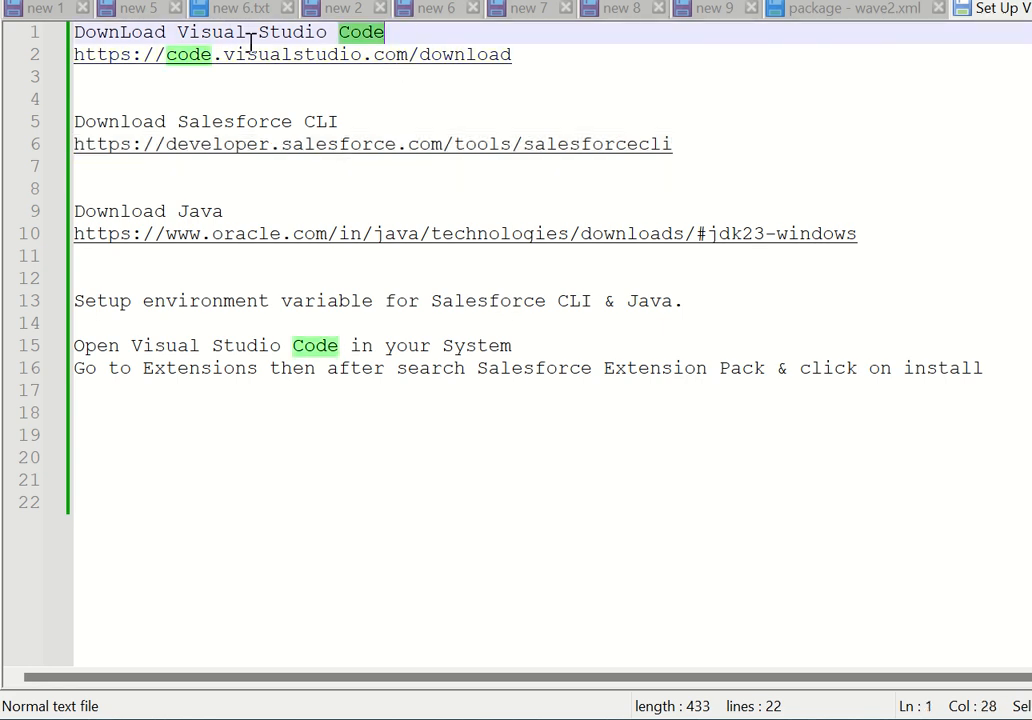
pyautogui.click(533, 65)
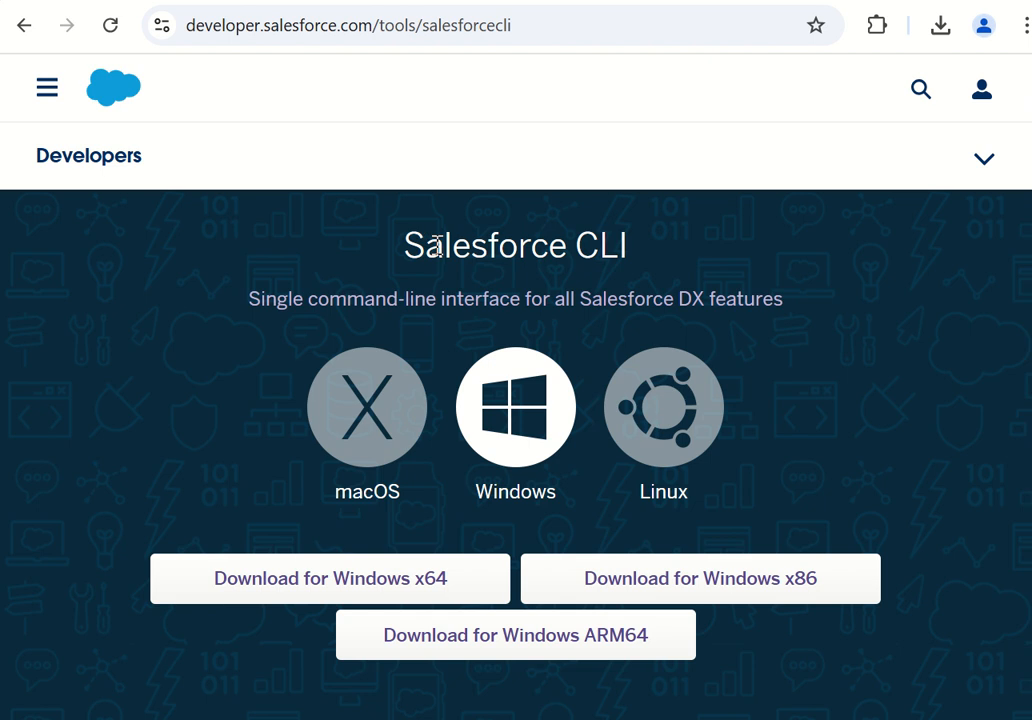
# Switch to the browser and examine the Windows, Linux and Mac installer options on the Visual Studio Code download page.
pyautogui.click(415, 1)
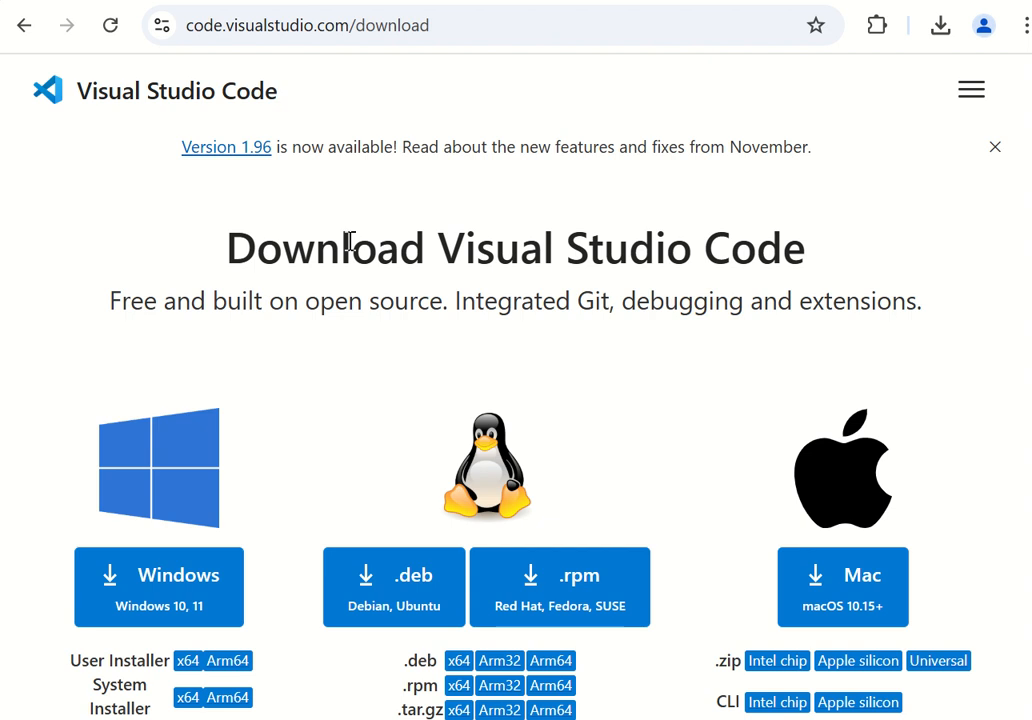
pyautogui.scroll(-2, 221, 419)
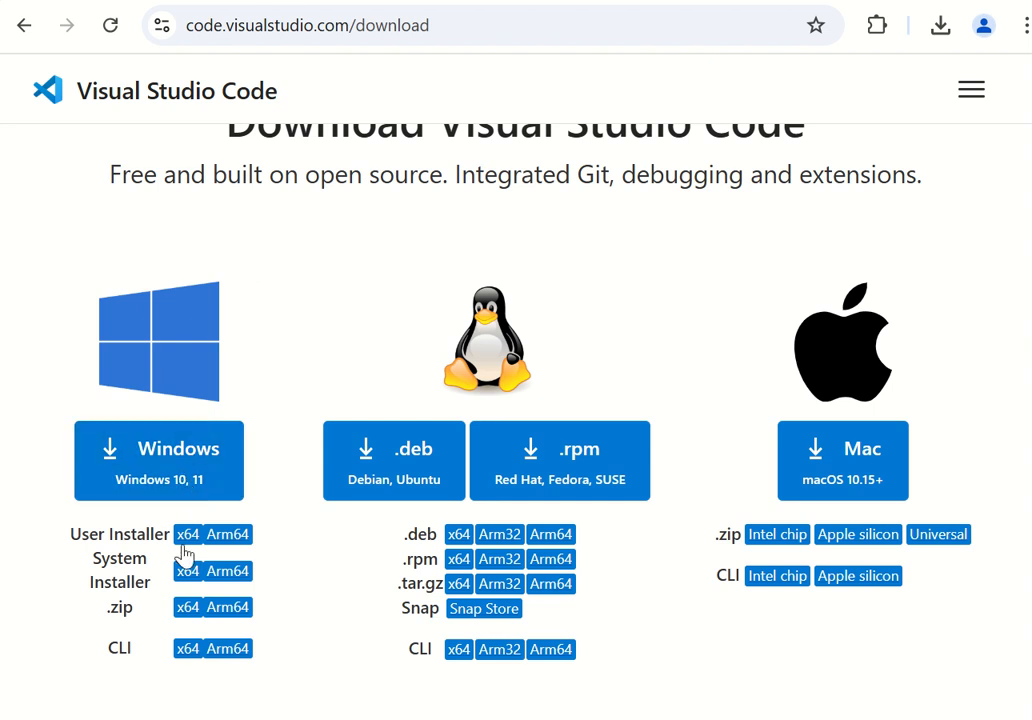
pyautogui.scroll(-2, 174, 528)
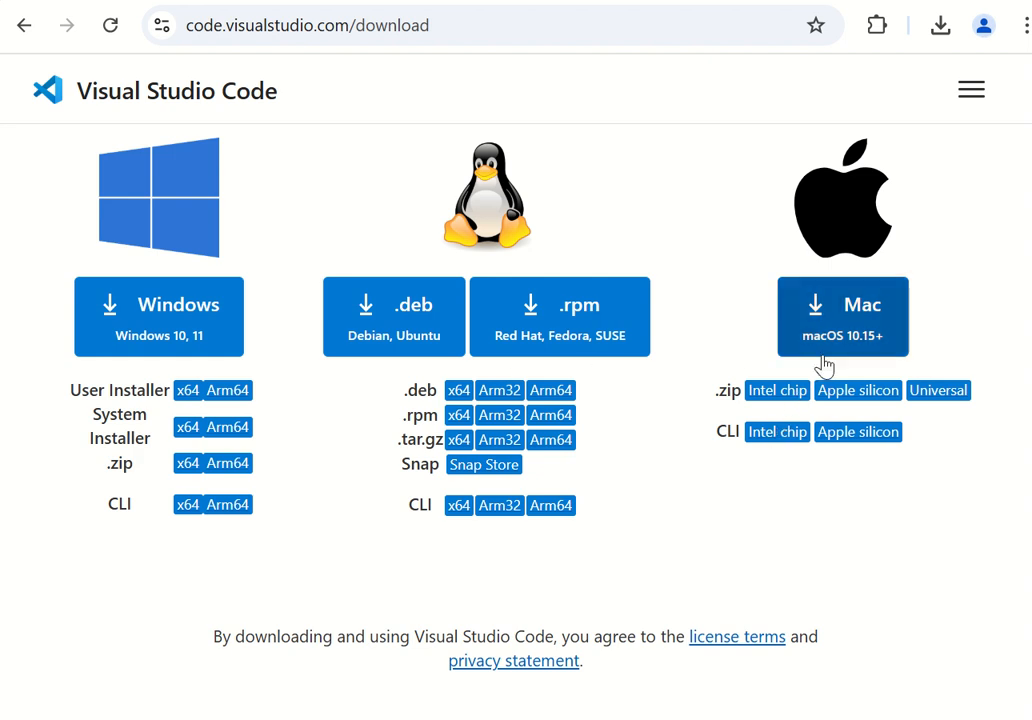
pyautogui.scroll(1, 824, 367)
pyautogui.scroll(-1, 824, 368)
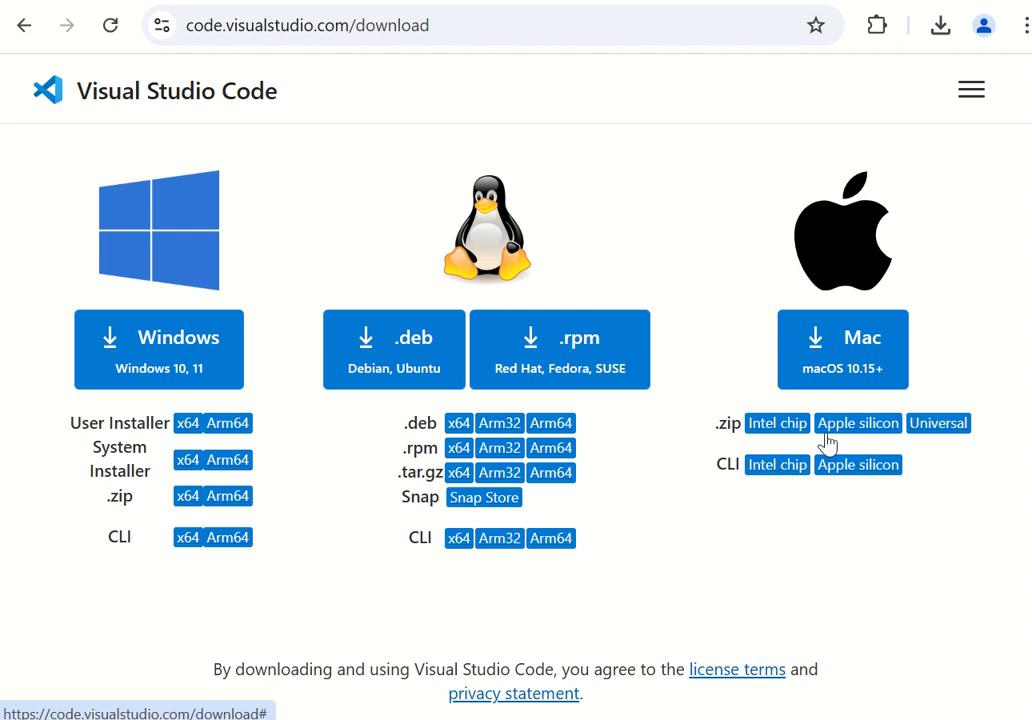
pyautogui.scroll(-4, 825, 442)
pyautogui.scroll(-3, 821, 450)
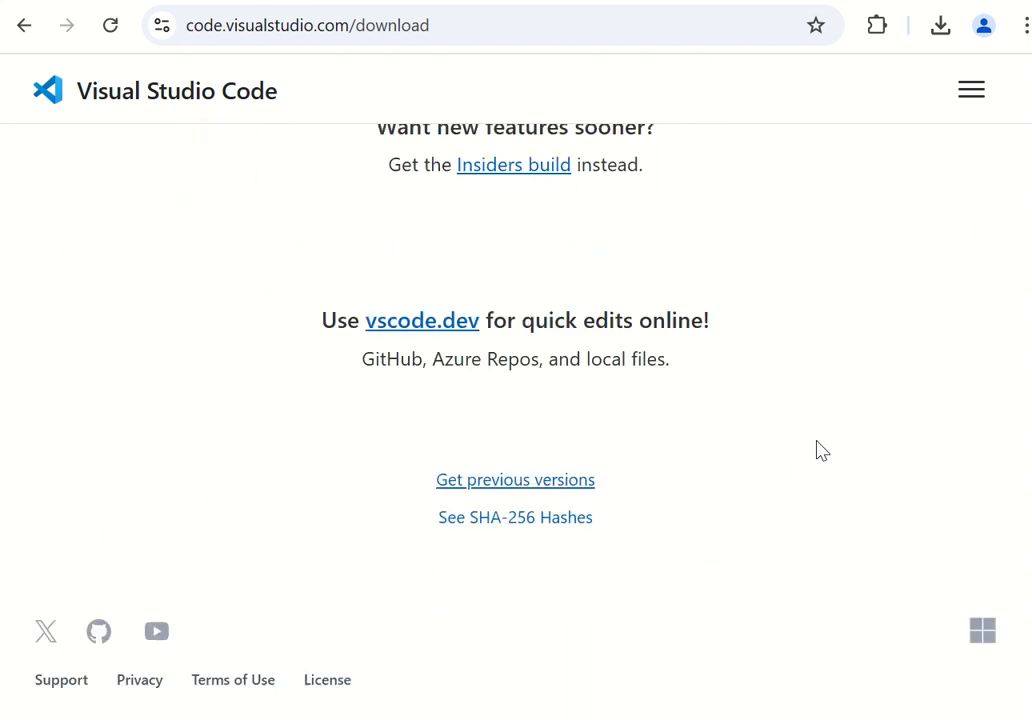
pyautogui.scroll(10, 821, 450)
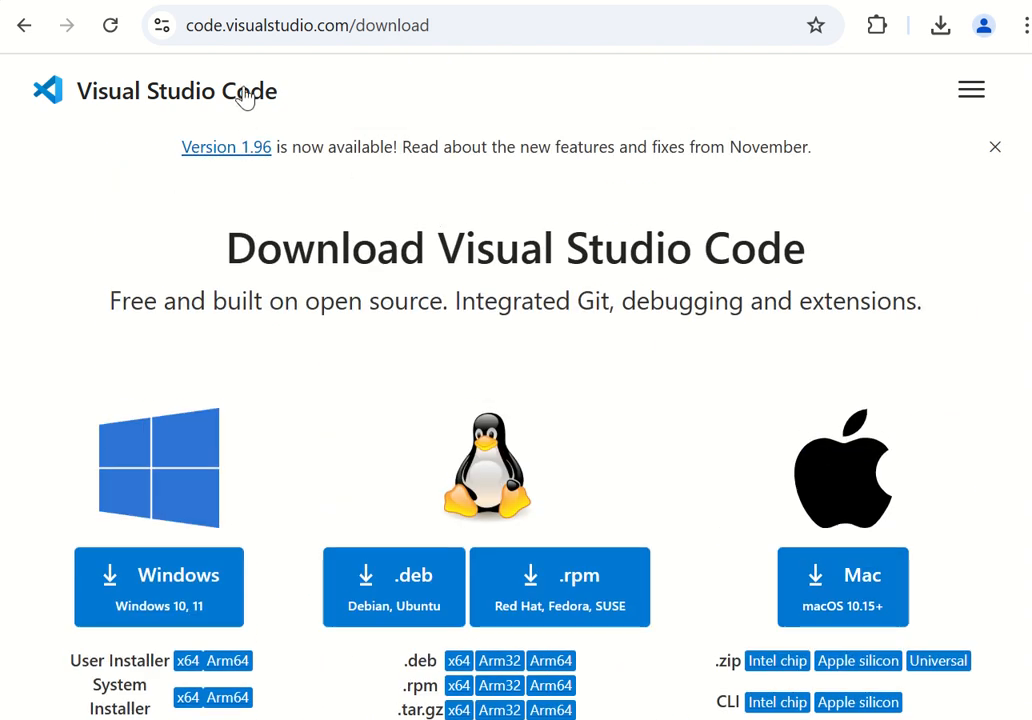
pyautogui.scroll(-2, 376, 302)
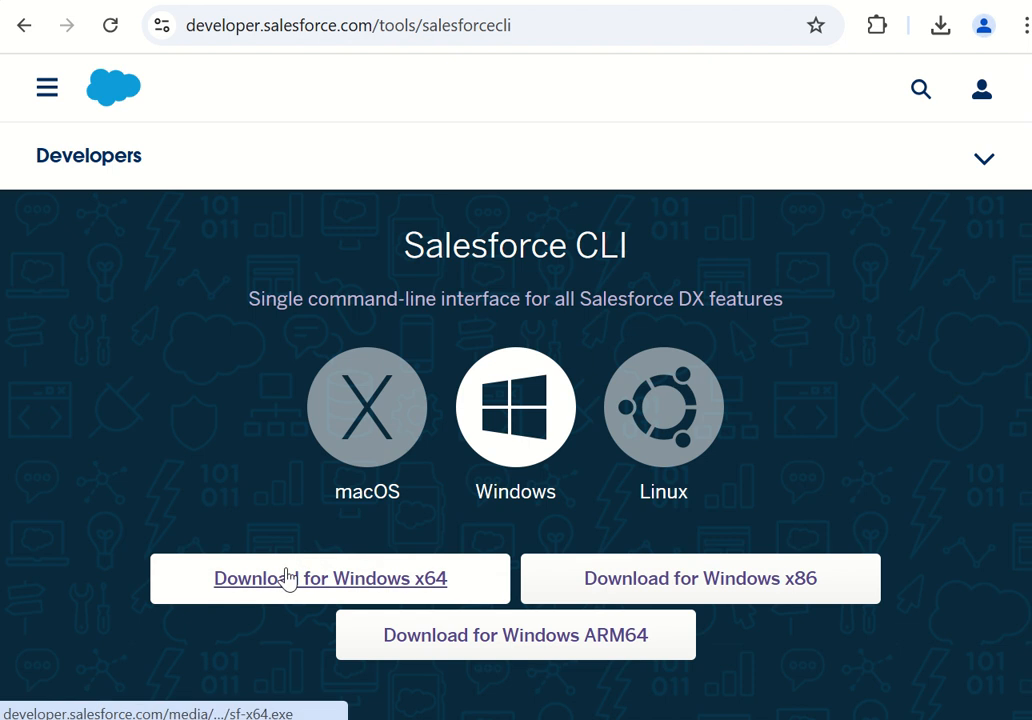
# Compare the Salesforce CLI download options for macOS, Windows and Linux.
pyautogui.scroll(-2, 288, 578)
pyautogui.scroll(2, 300, 558)
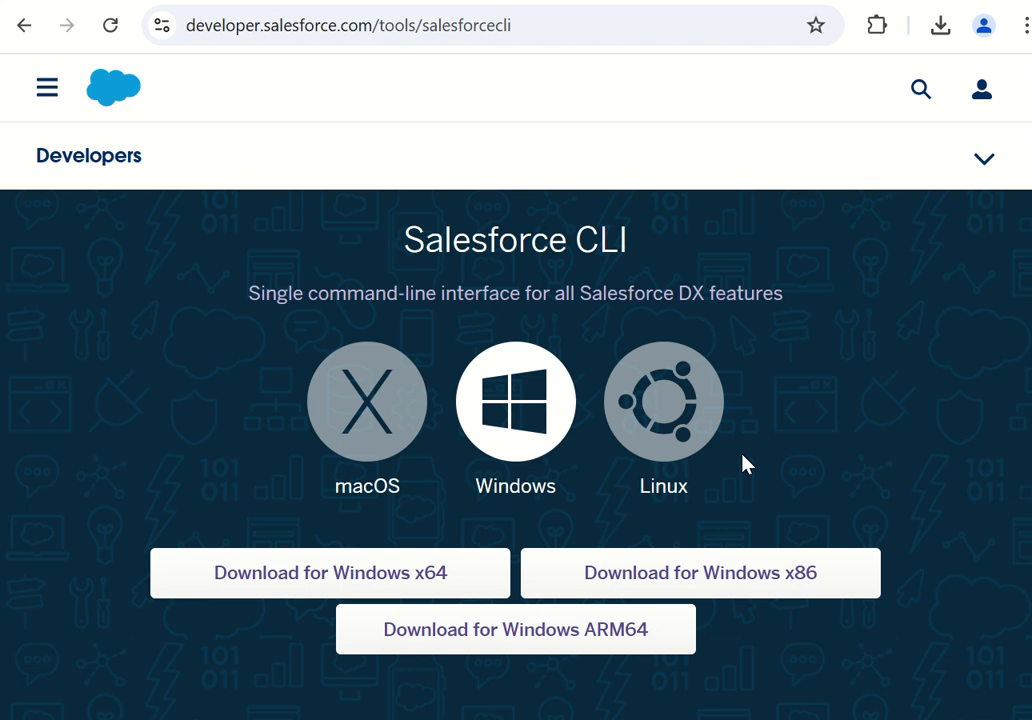
pyautogui.click(374, 445)
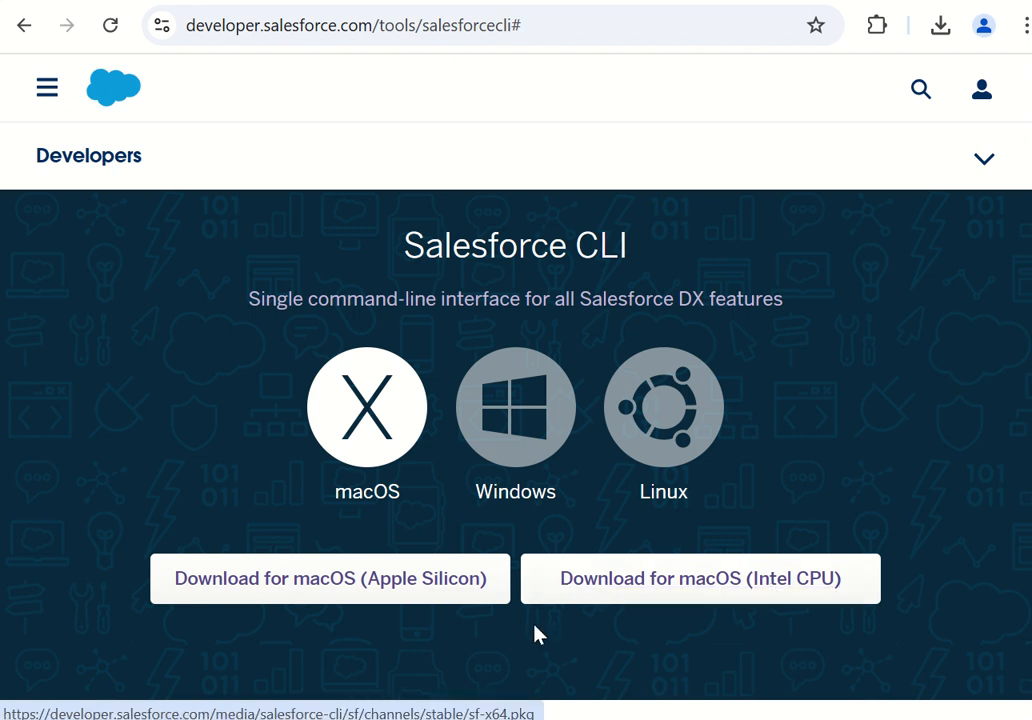
pyautogui.click(509, 419)
pyautogui.scroll(-1, 468, 472)
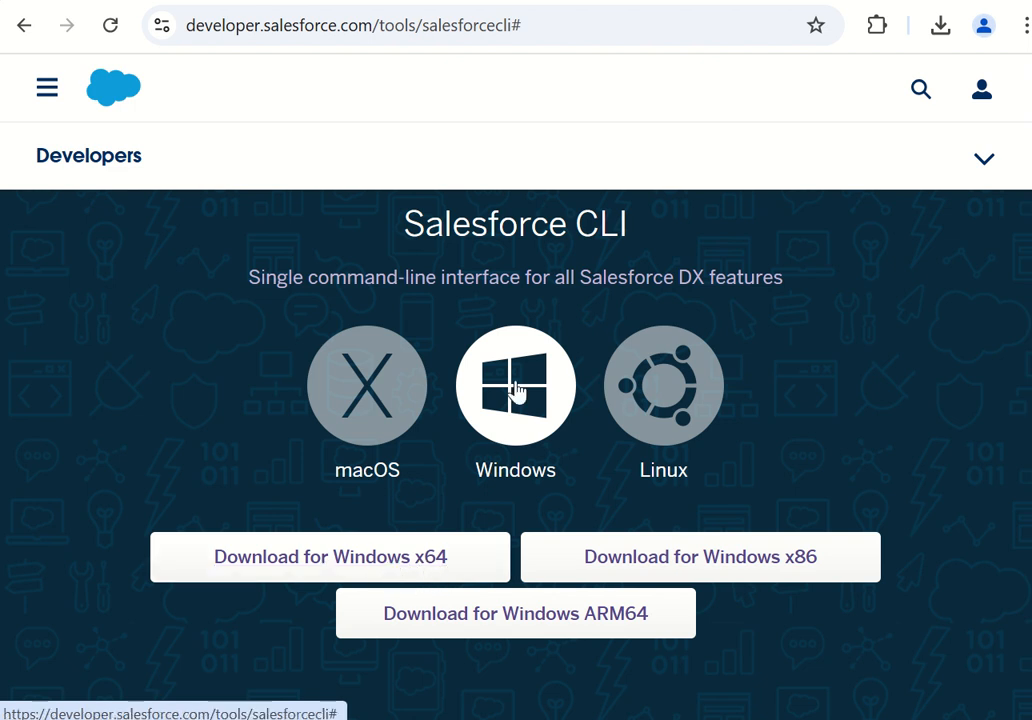
pyautogui.click(648, 441)
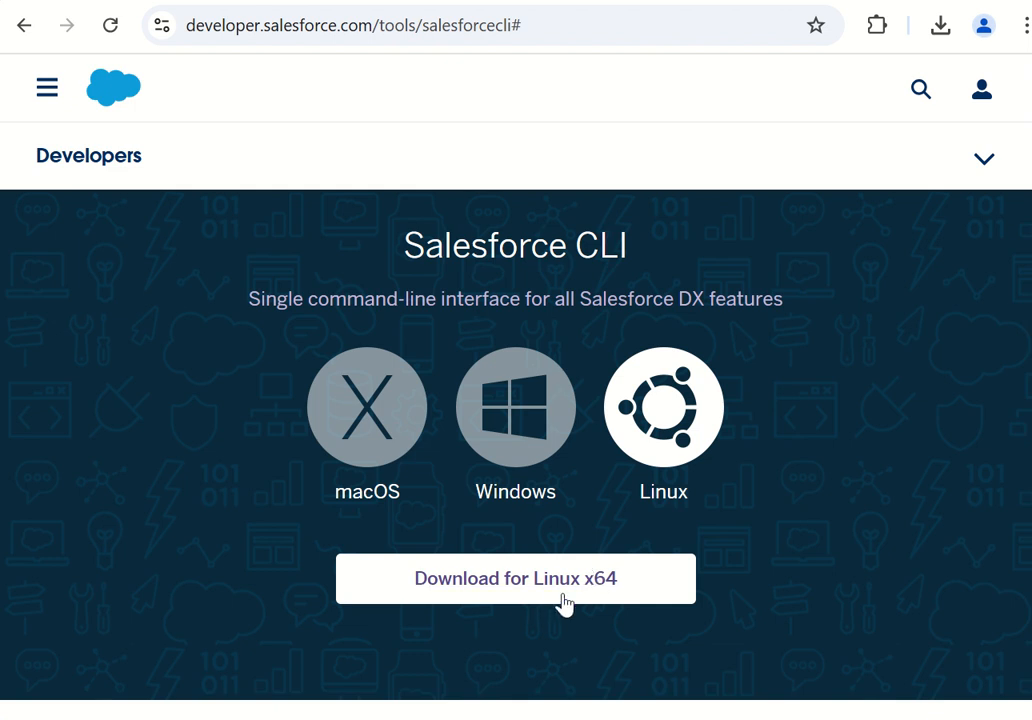
# Open Oracle's Java Downloads page and examine the JDK 23 download links for Windows.
pyautogui.click(694, 2)
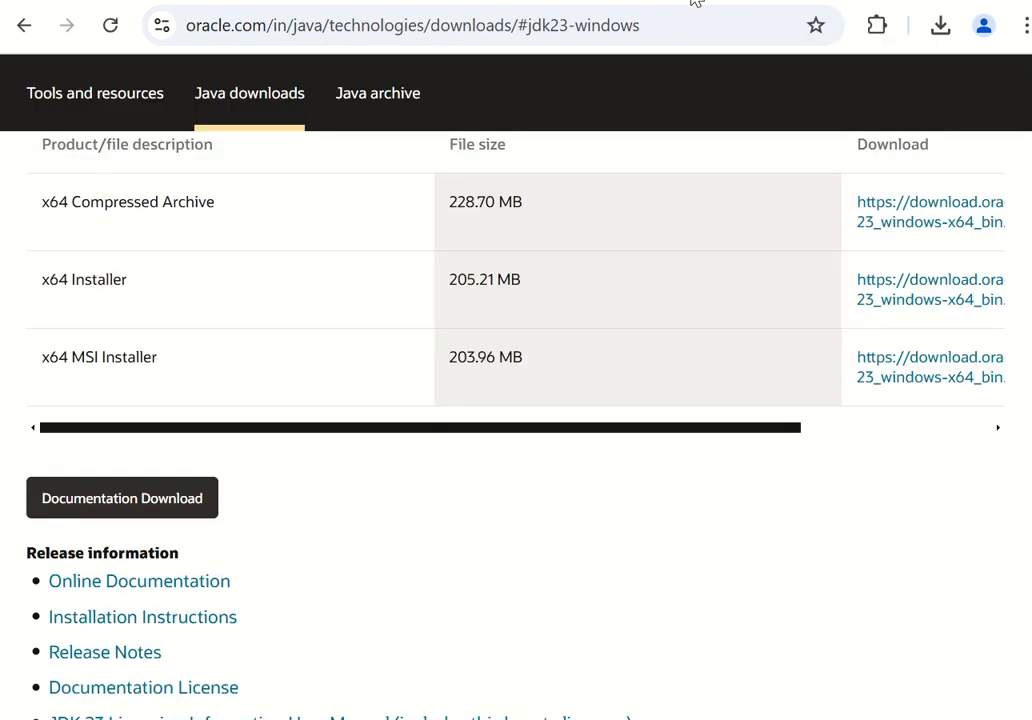
pyautogui.scroll(2, 460, 350)
pyautogui.scroll(6, 460, 350)
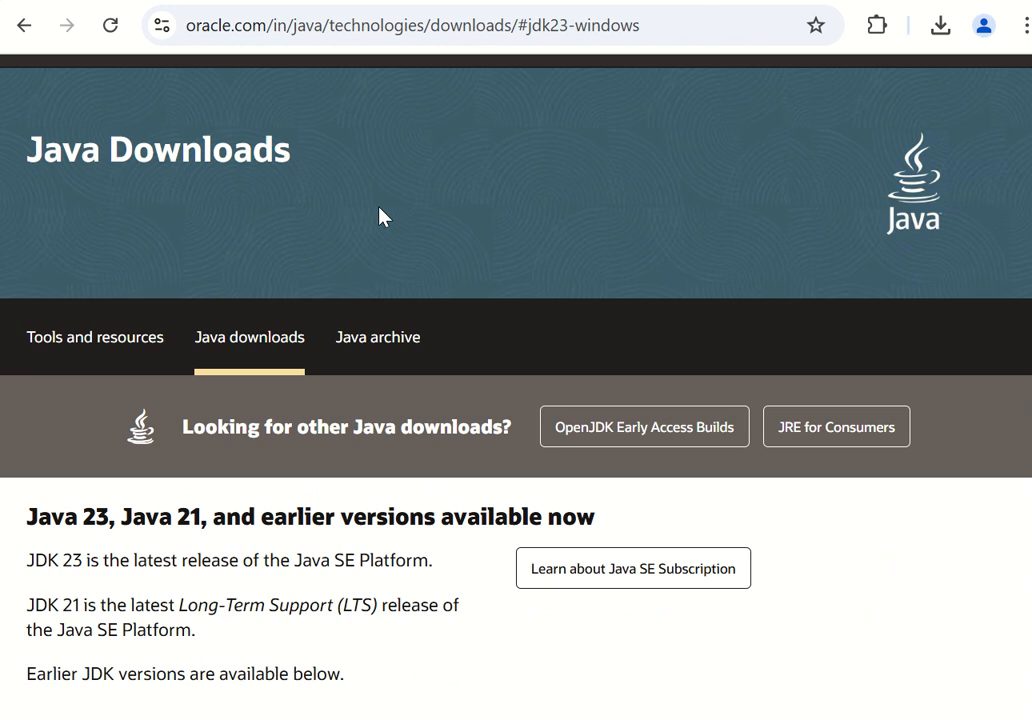
pyautogui.scroll(2, 380, 217)
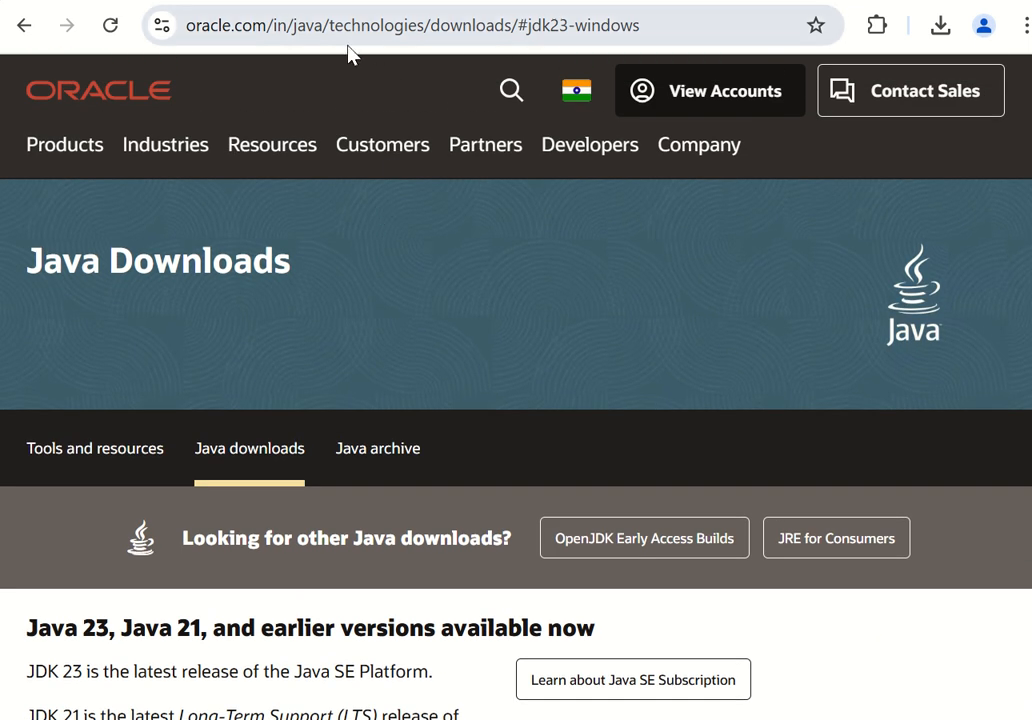
pyautogui.scroll(-5, 352, 357)
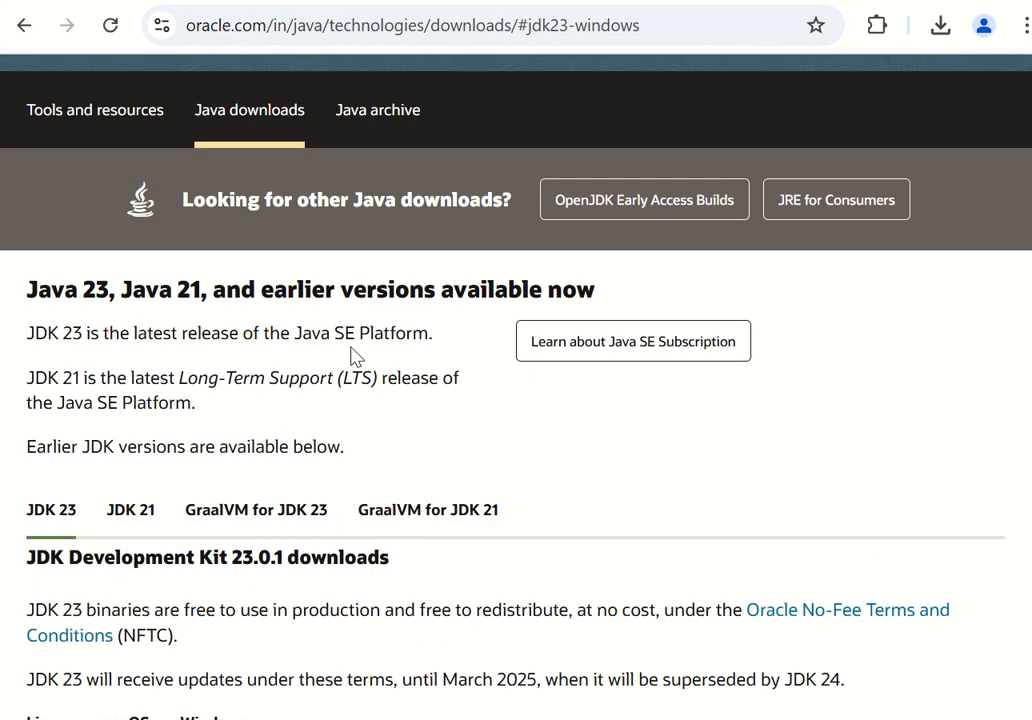
pyautogui.scroll(-3, 352, 357)
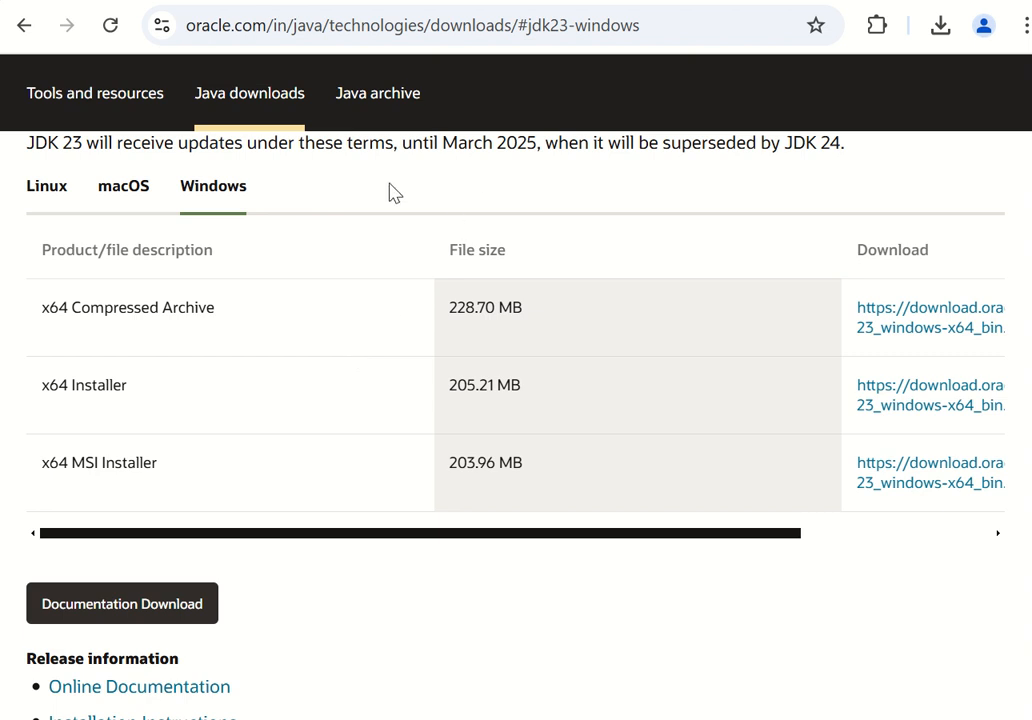
pyautogui.scroll(-1, 269, 427)
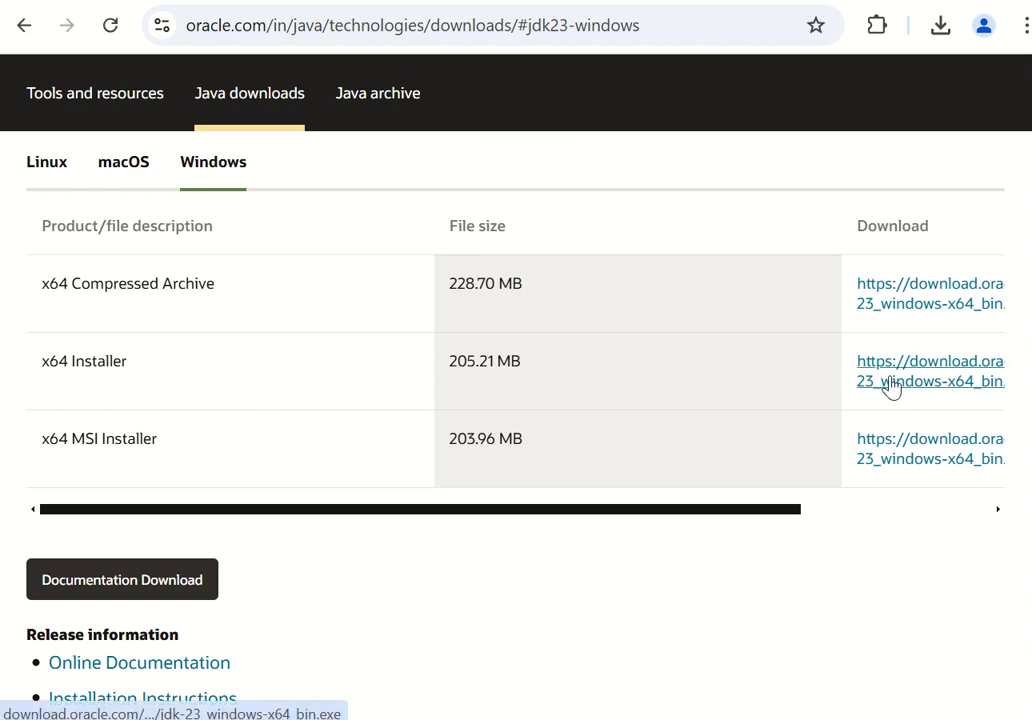
pyautogui.hscroll(3, 615, 394)
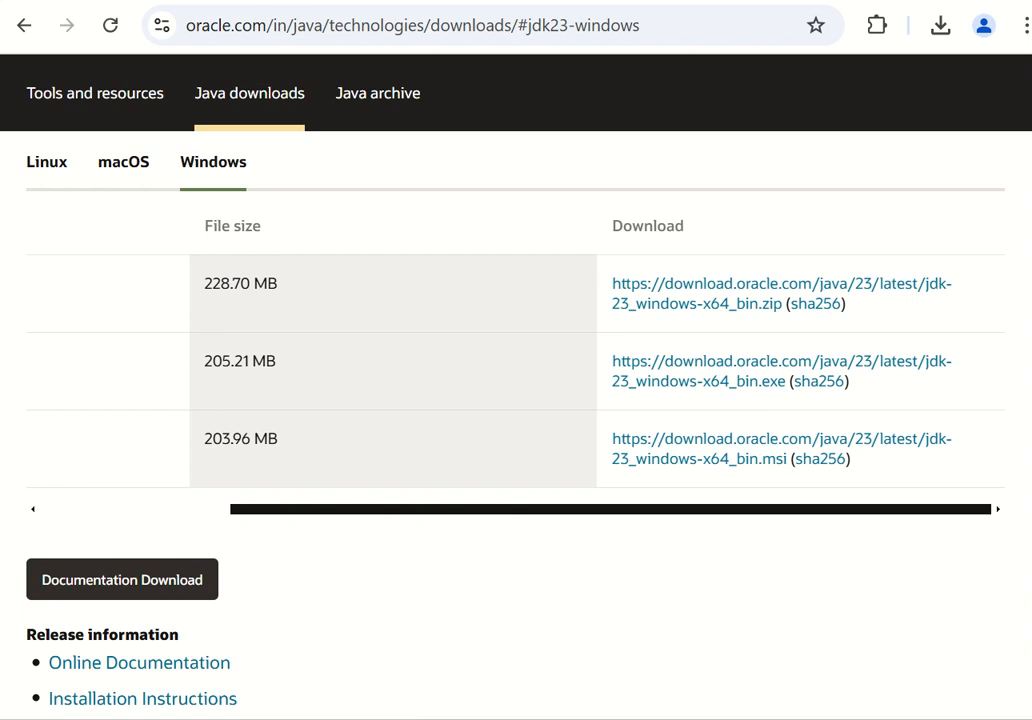
# Check the Downloads folder in File Explorer for the JDK 23 and Salesforce CLI installers.
pyautogui.press('super+e')
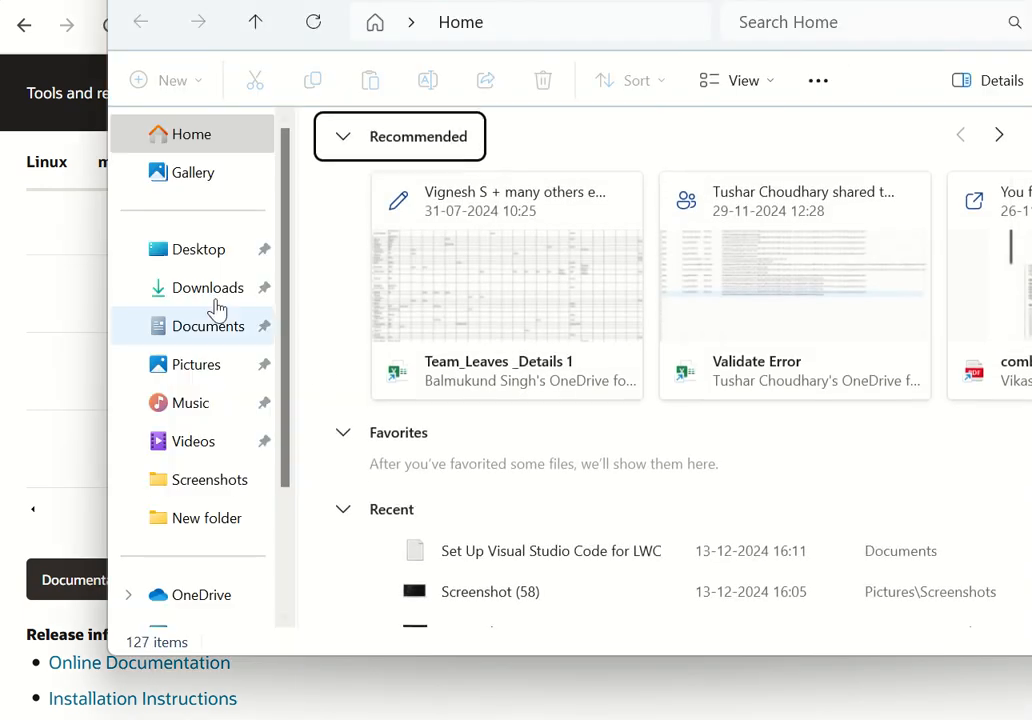
pyautogui.click(209, 290)
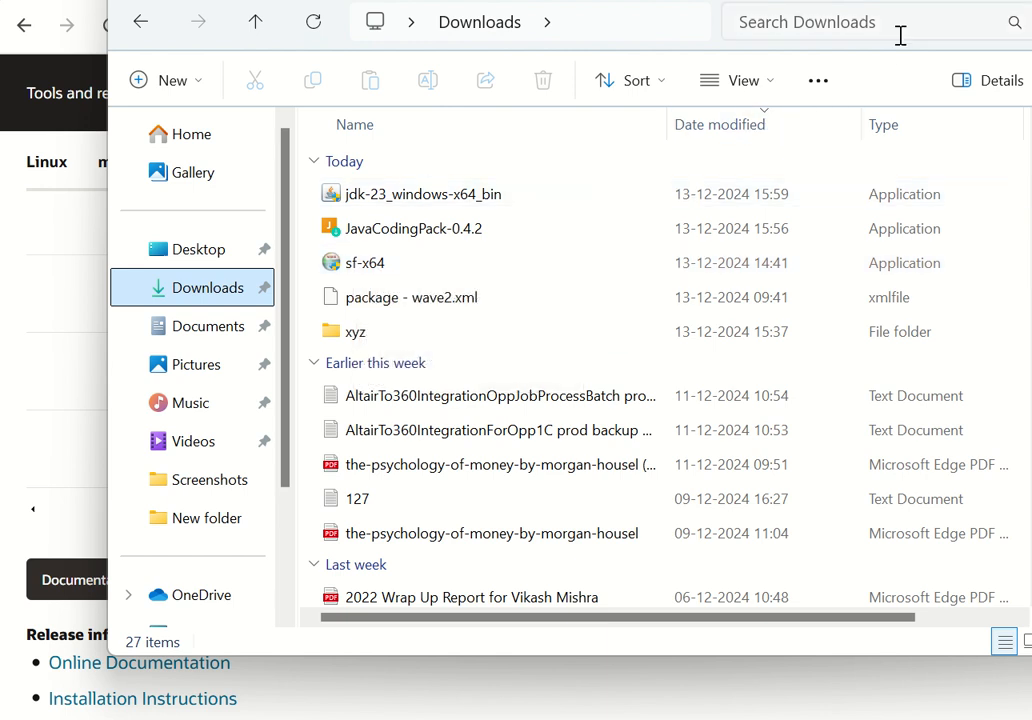
pyautogui.click(908, 1)
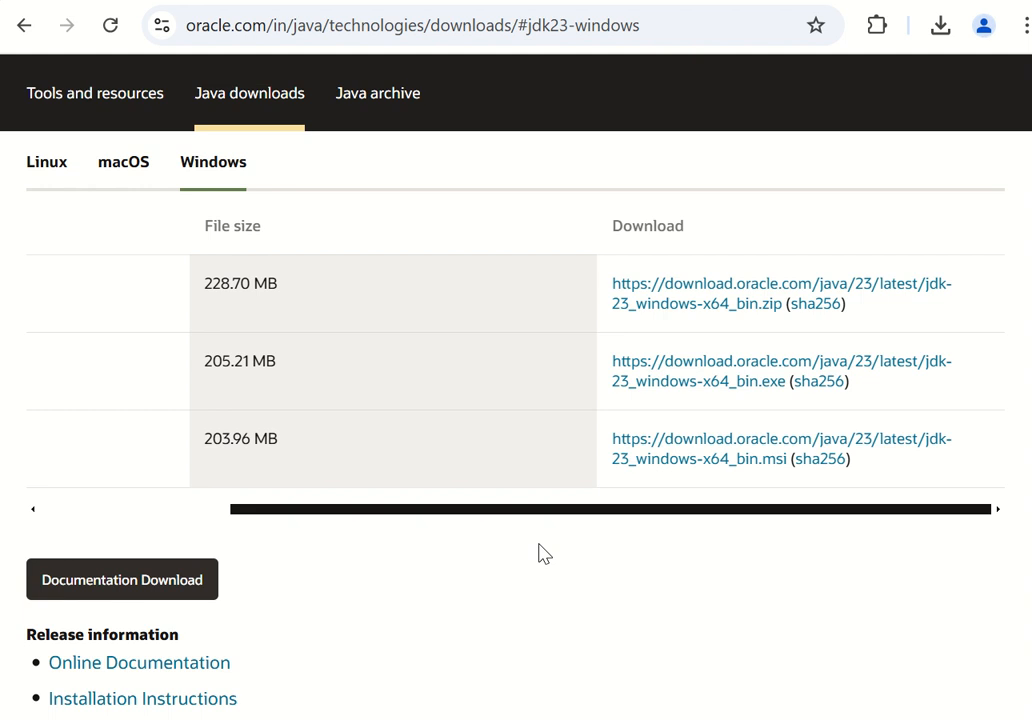
# Leave the Java Downloads page and return to the setup notes in Notepad++.
pyautogui.scroll(-1, 540, 553)
pyautogui.scroll(10, 540, 553)
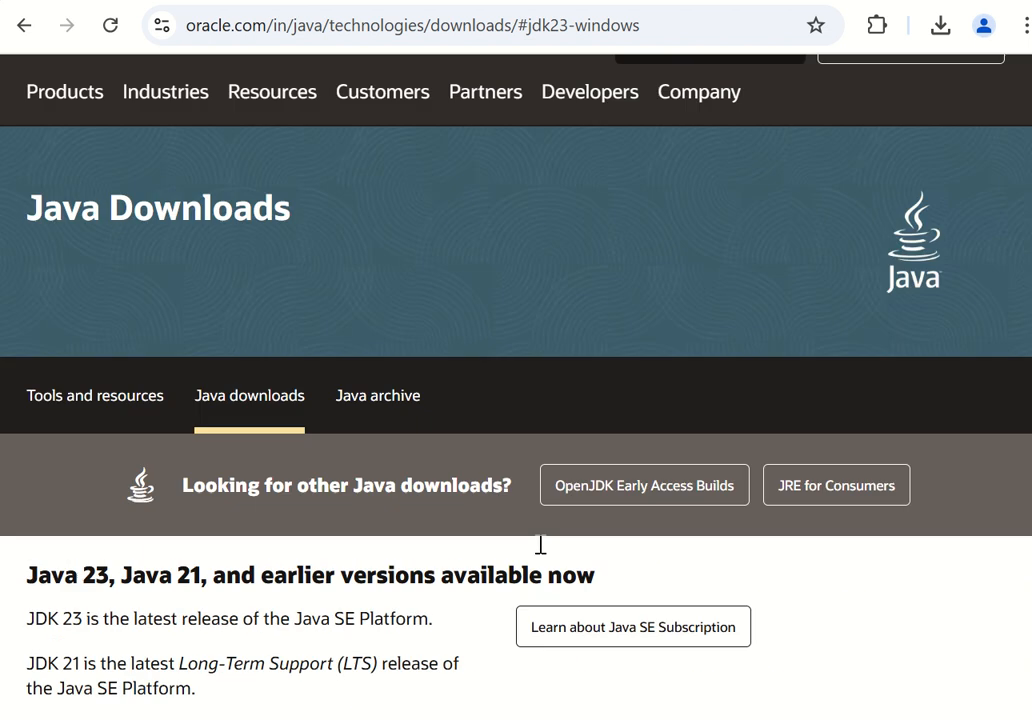
pyautogui.scroll(1, 540, 545)
pyautogui.click(780, 718)
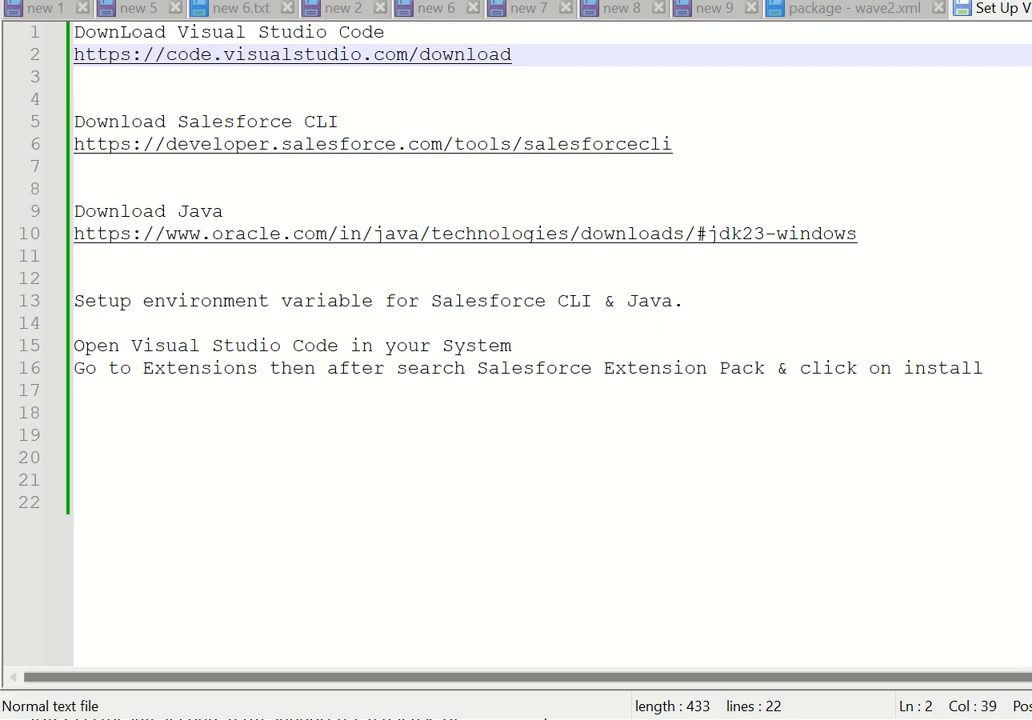
# Switch to File Explorer, open C:\Program Files\Java\jdk-23\bin and take that folder's full path onto the clipboard.
pyautogui.hotkey('alt', 'Tab')
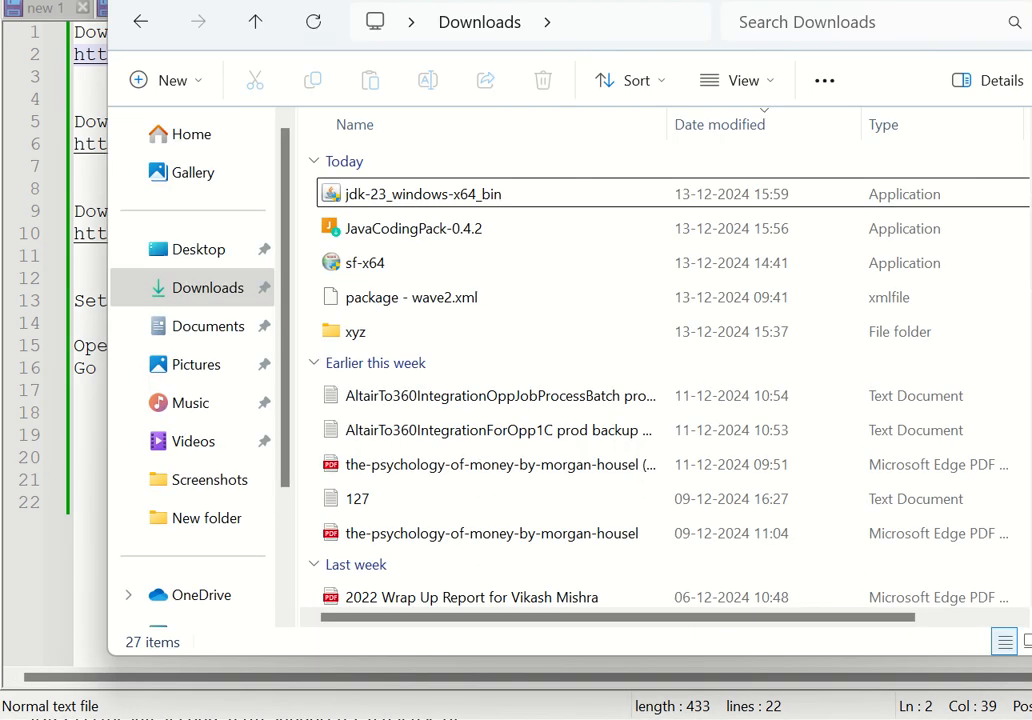
pyautogui.scroll(-3, 212, 478)
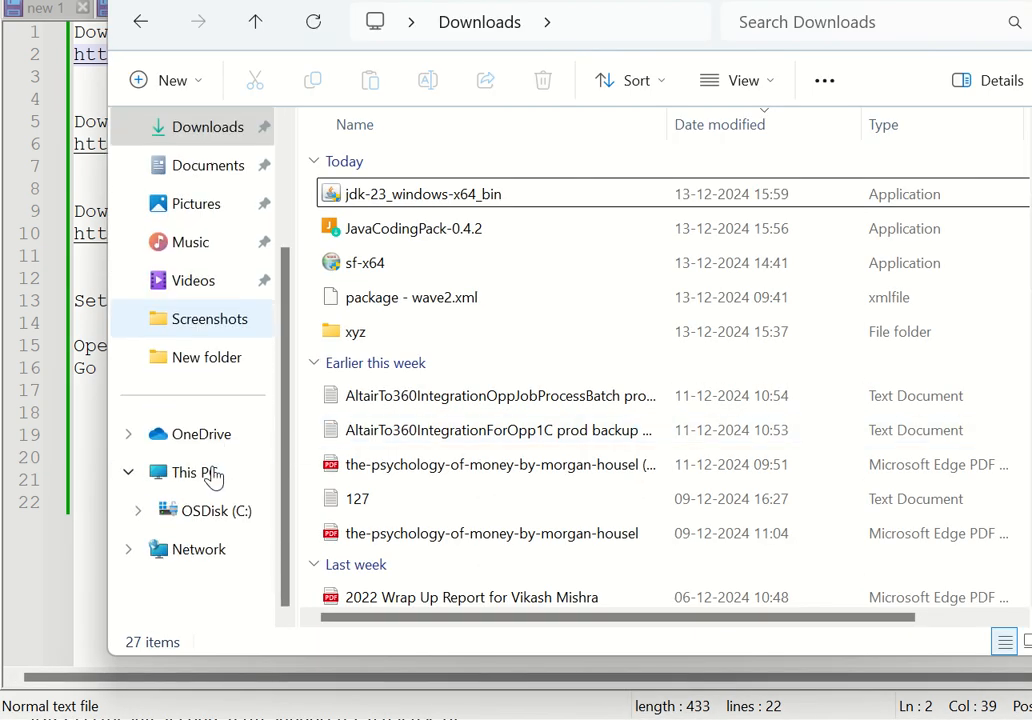
pyautogui.click(199, 517)
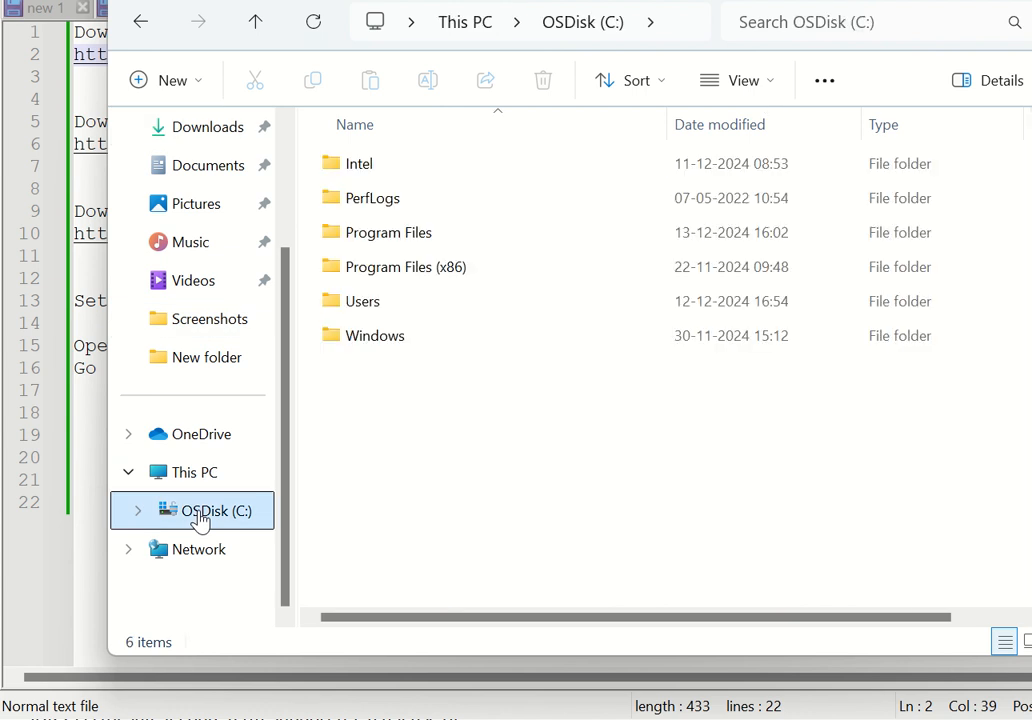
pyautogui.doubleClick(405, 238)
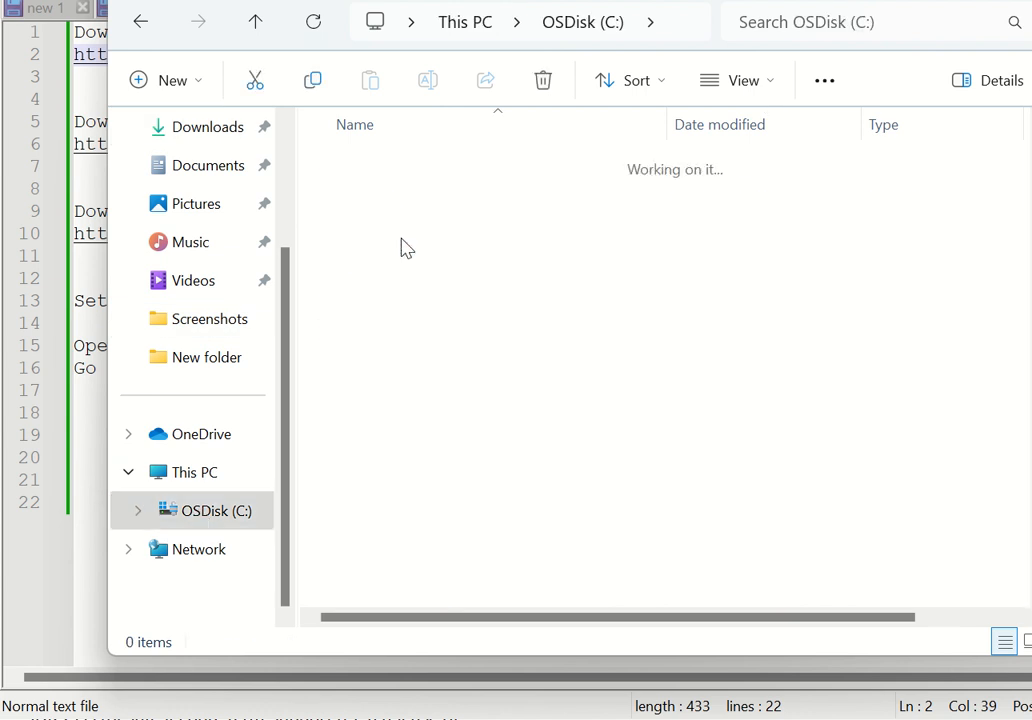
pyautogui.doubleClick(420, 383)
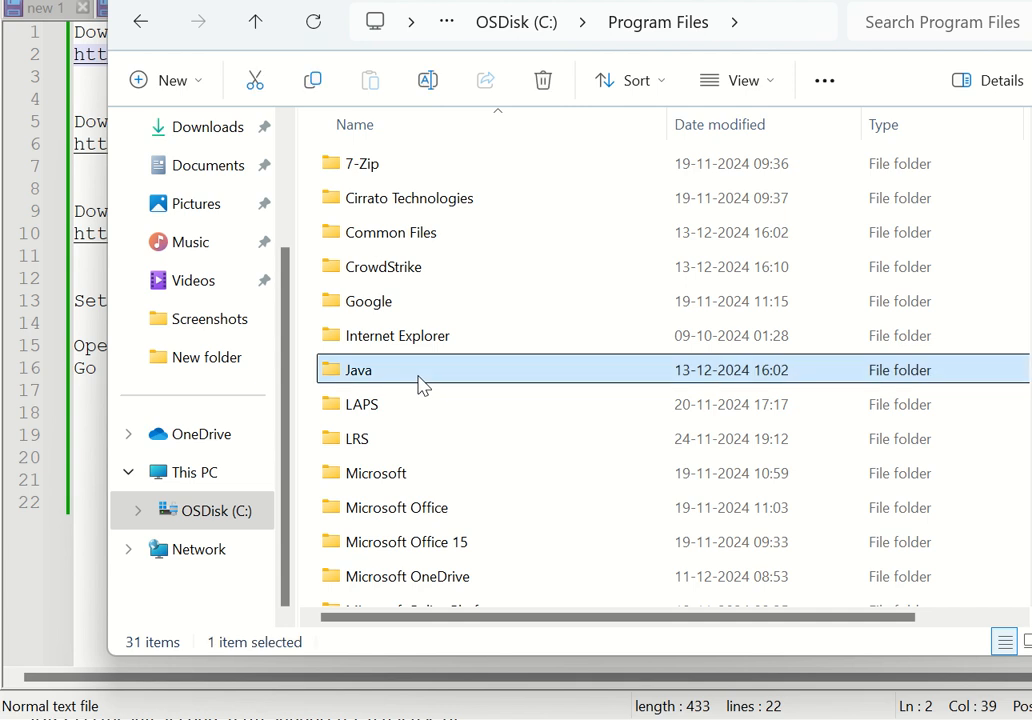
pyautogui.doubleClick(405, 172)
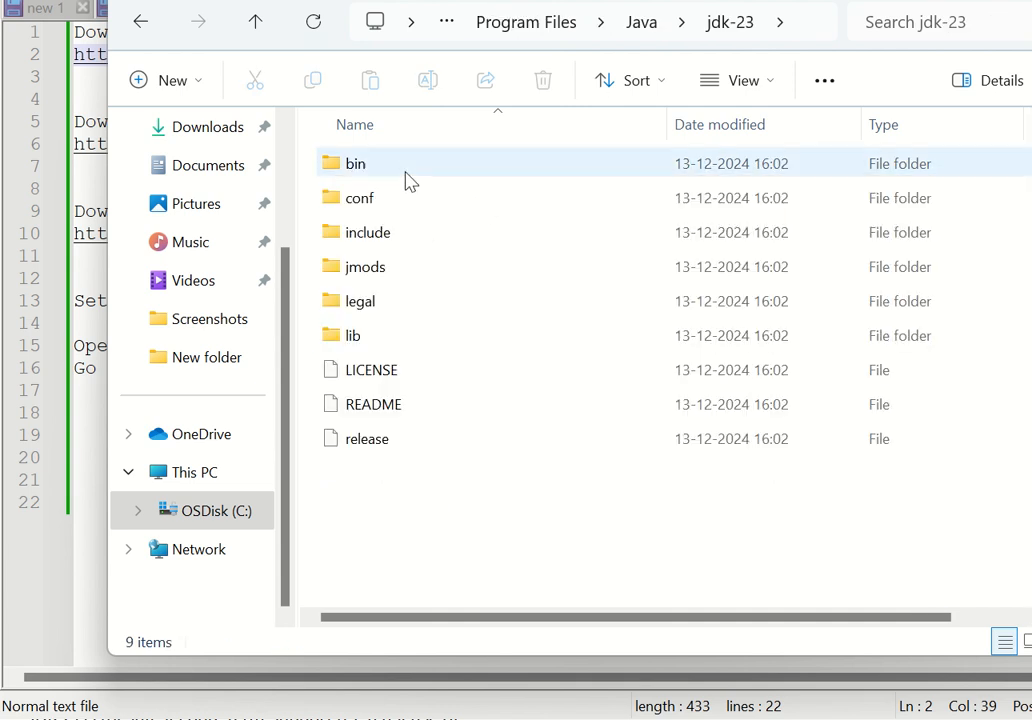
pyautogui.doubleClick(359, 173)
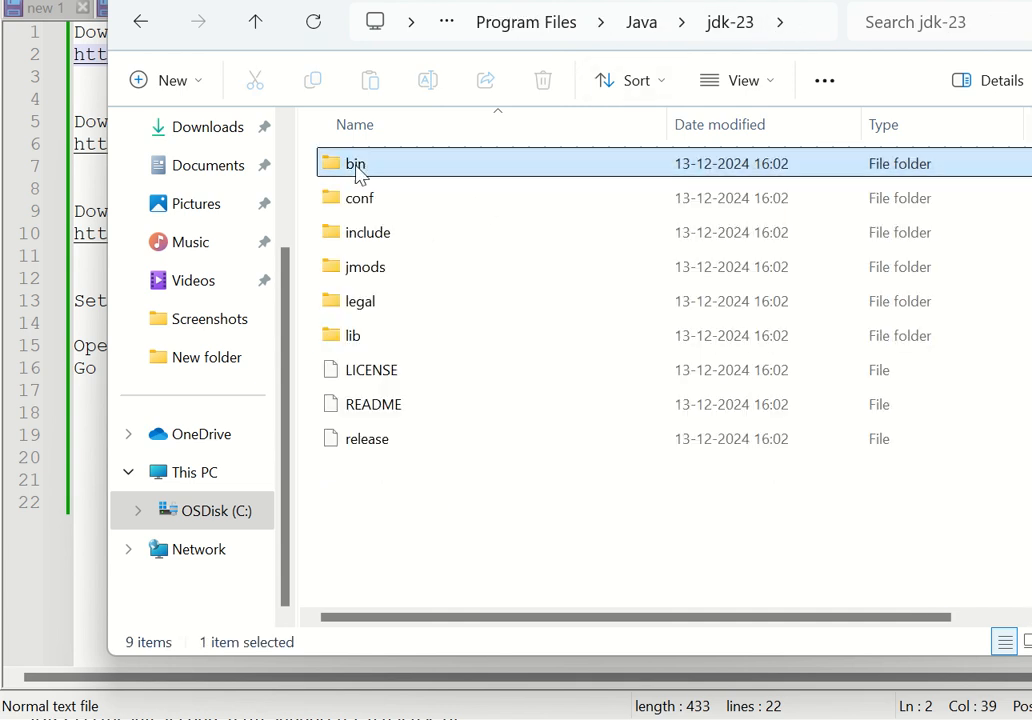
pyautogui.click(733, 21)
pyautogui.hotkey('ctrl', 'c')
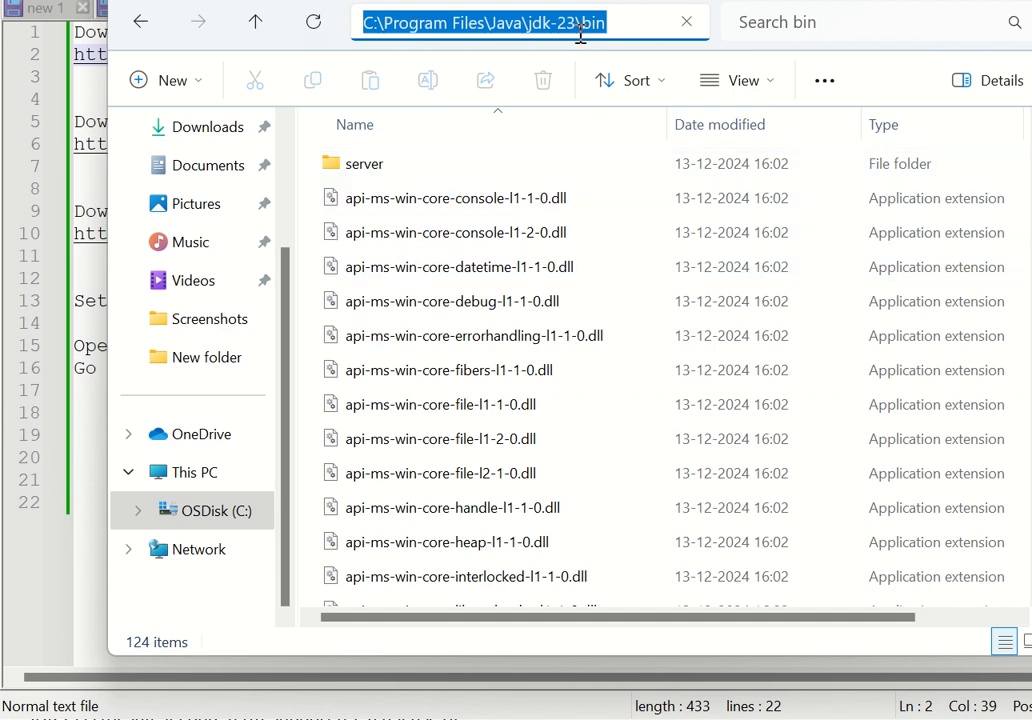
pyautogui.press('BackSpace')
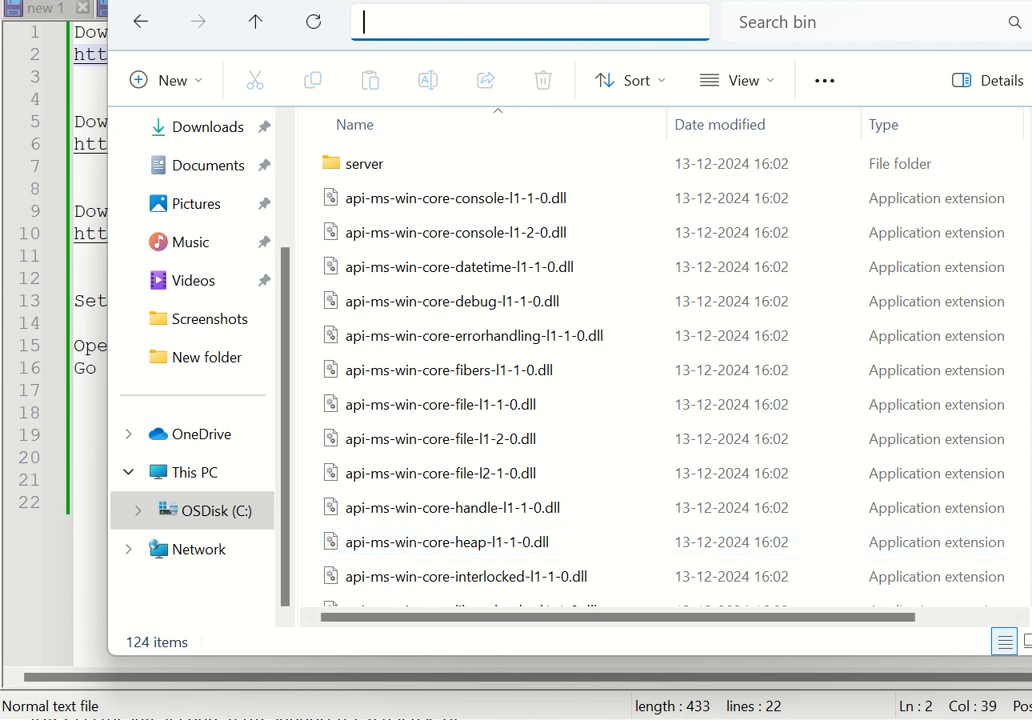
# Return to the Notepad++ setup notes and paste C:\Program Files\Java\jdk-23\bin two blank lines below the last instruction, followed by a new line.
pyautogui.hotkey('alt', 'Tab')
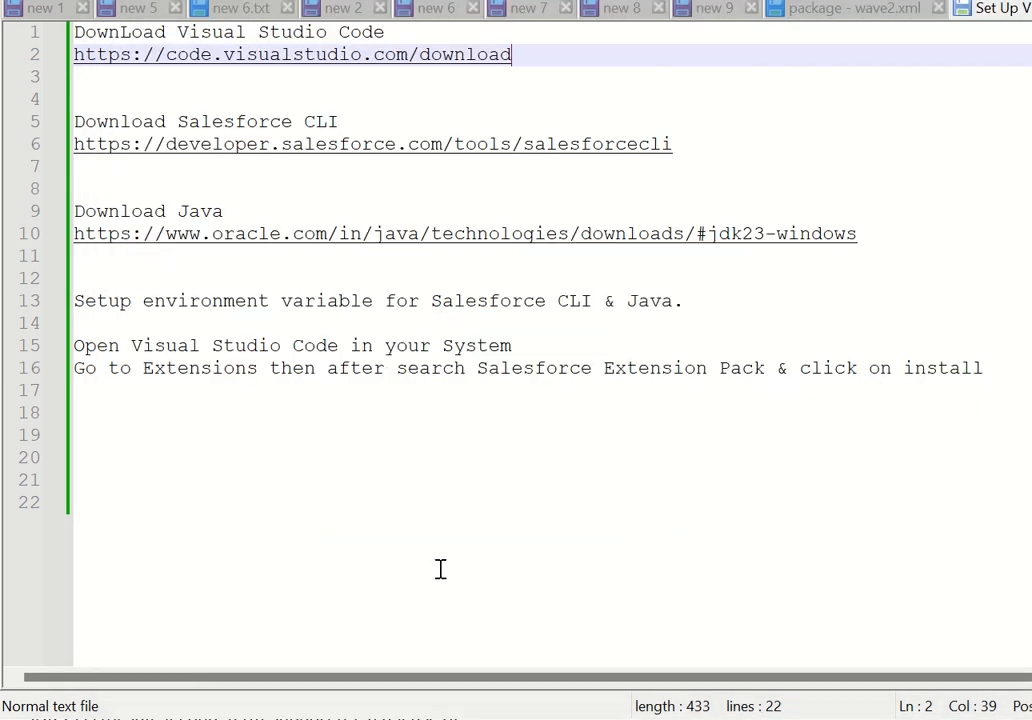
pyautogui.click(1007, 380)
pyautogui.press('Return')
pyautogui.press('Return')
pyautogui.press('Return')
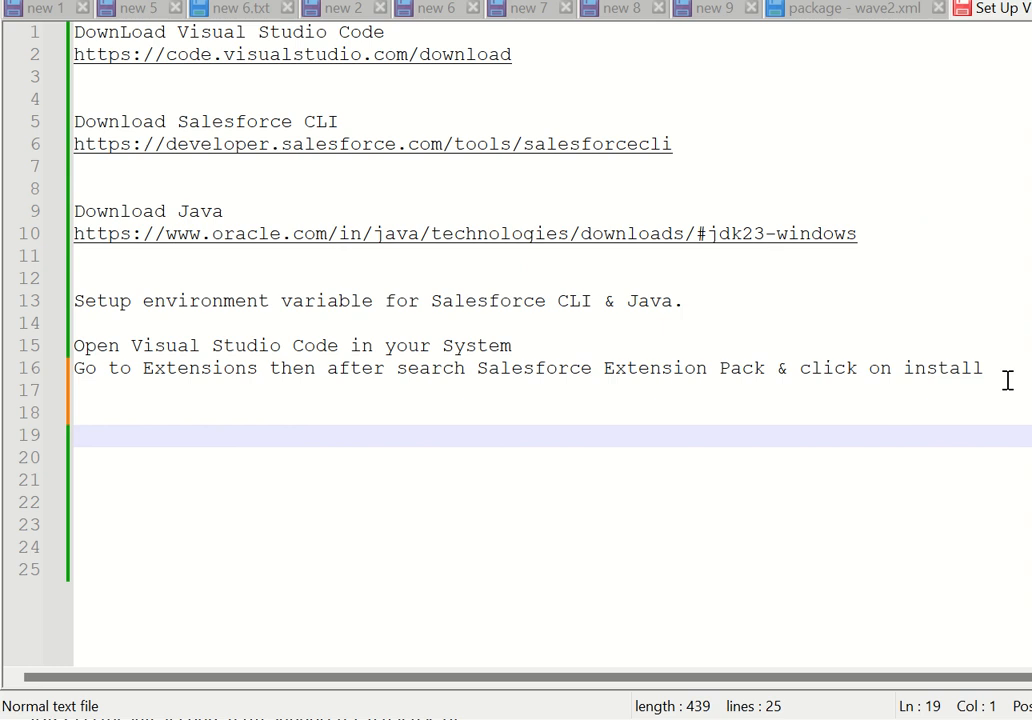
pyautogui.hotkey('ctrl', 'v')
pyautogui.press('Return')
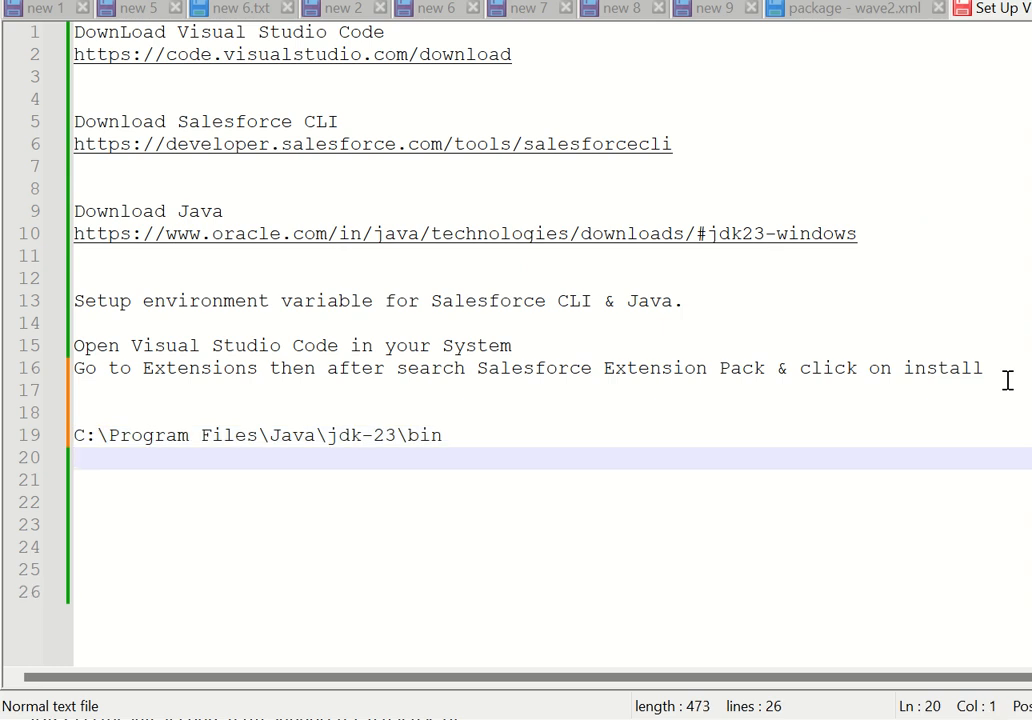
# Switch to File Explorer, go back to Program Files, open sf\bin and copy that folder's full path.
pyautogui.hotkey('alt', 'Tab')
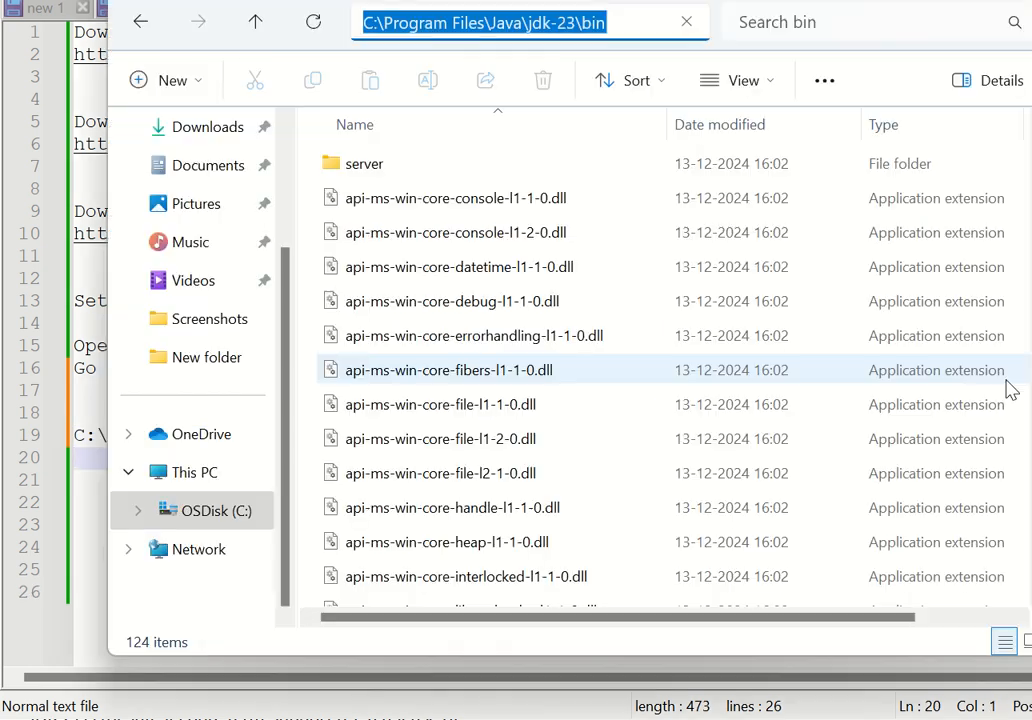
pyautogui.click(139, 28)
pyautogui.click(142, 23)
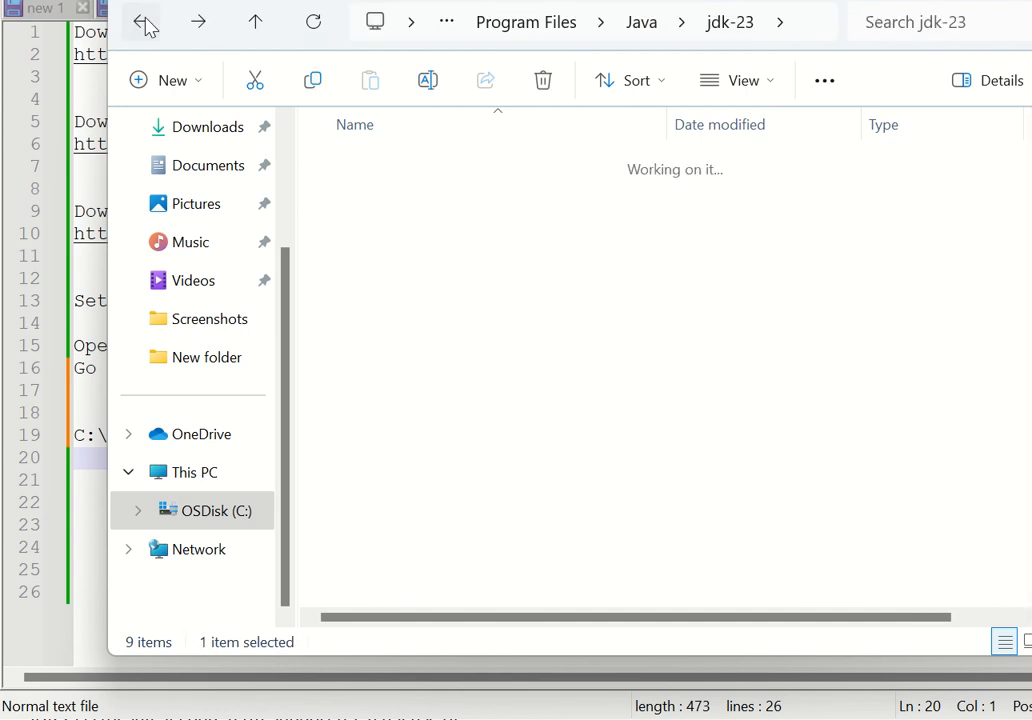
pyautogui.click(140, 26)
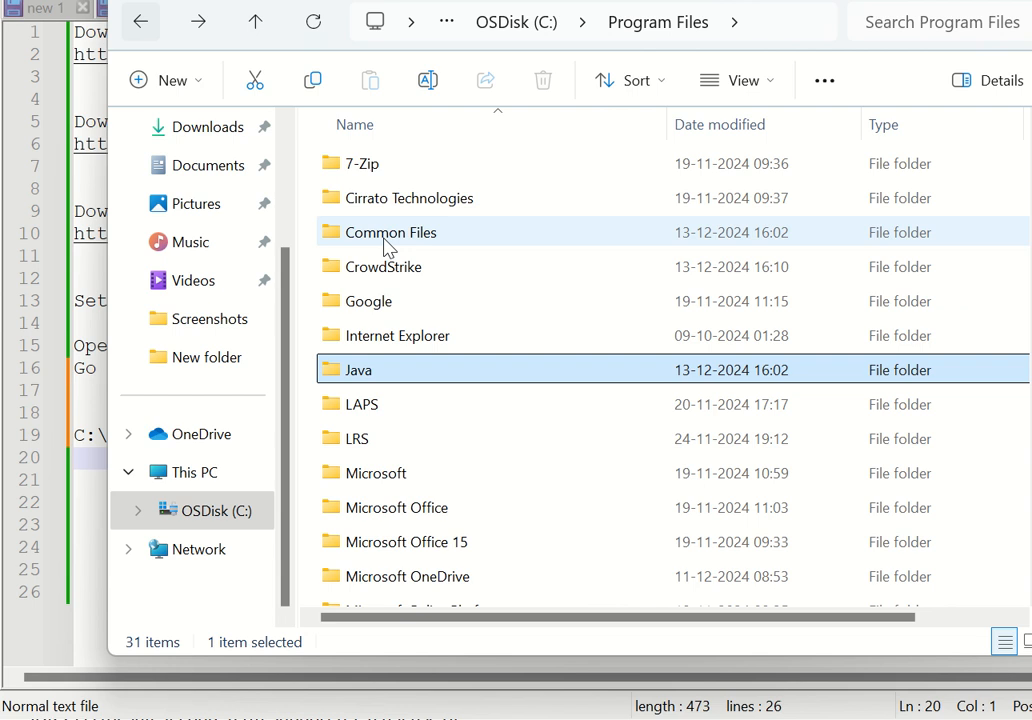
pyautogui.click(143, 28)
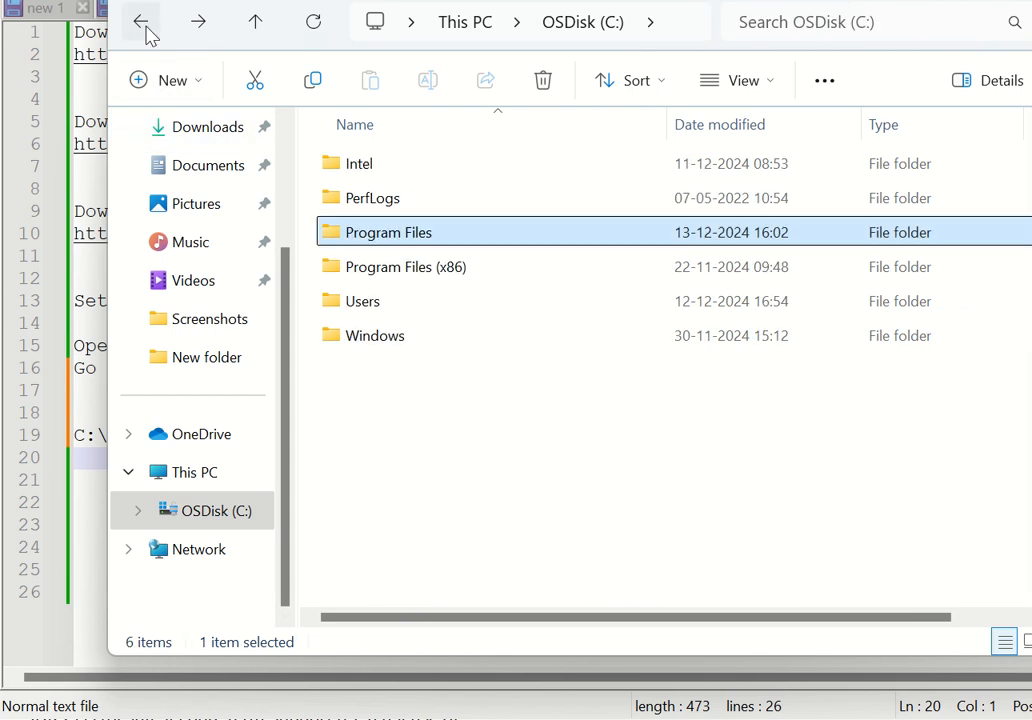
pyautogui.doubleClick(417, 252)
pyautogui.scroll(-2, 451, 430)
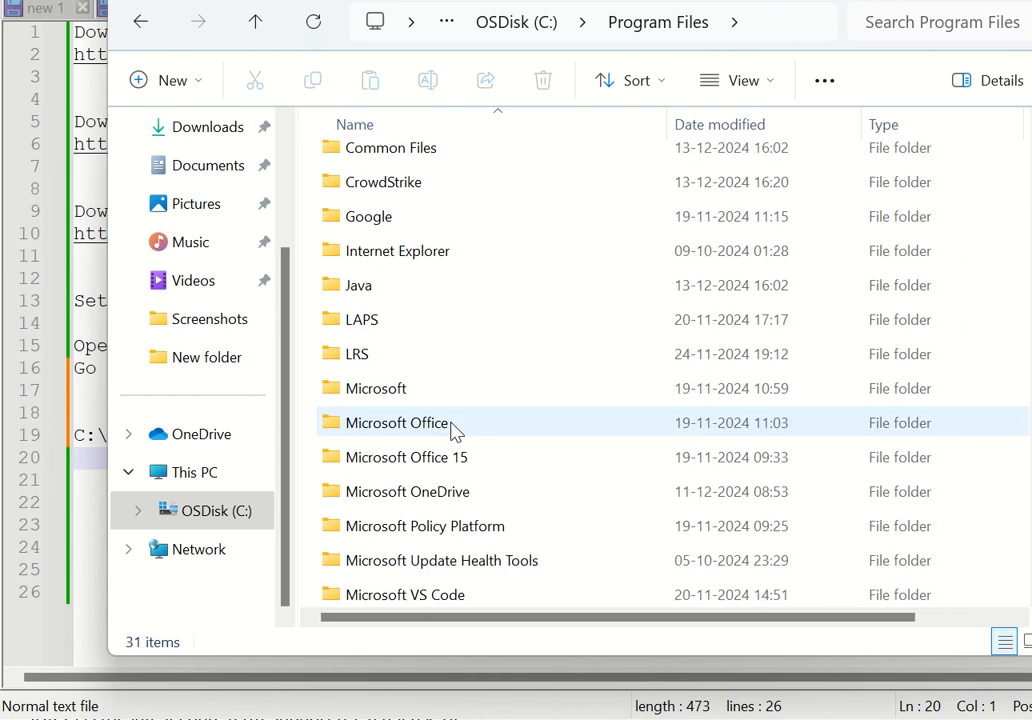
pyautogui.scroll(-5, 452, 430)
pyautogui.click(349, 372)
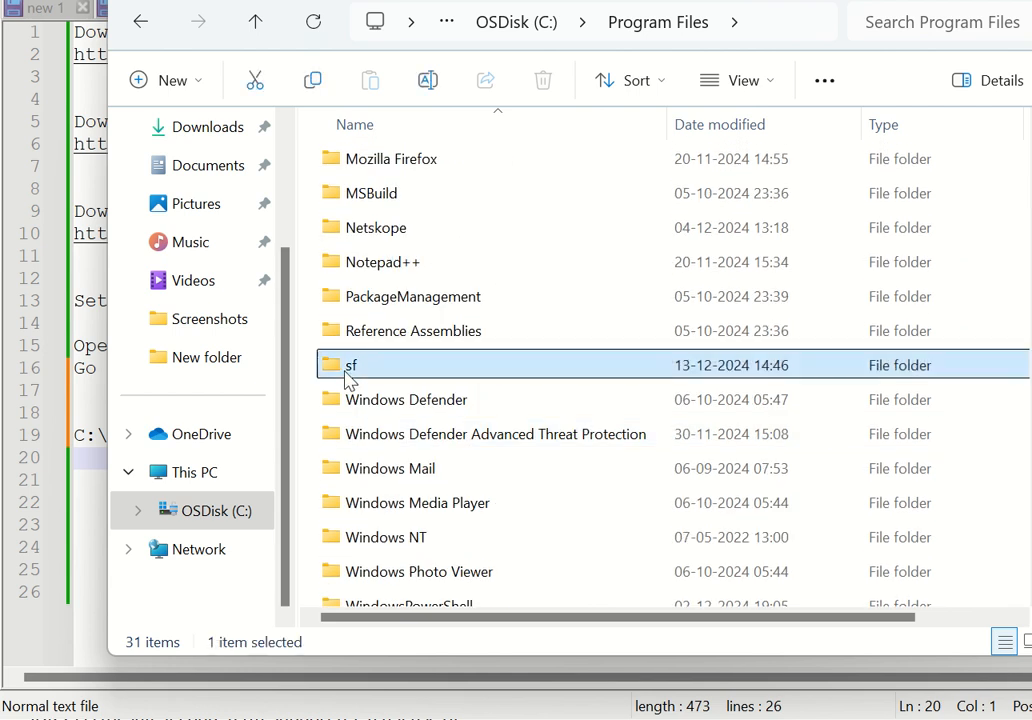
pyautogui.doubleClick(349, 372)
pyautogui.doubleClick(371, 175)
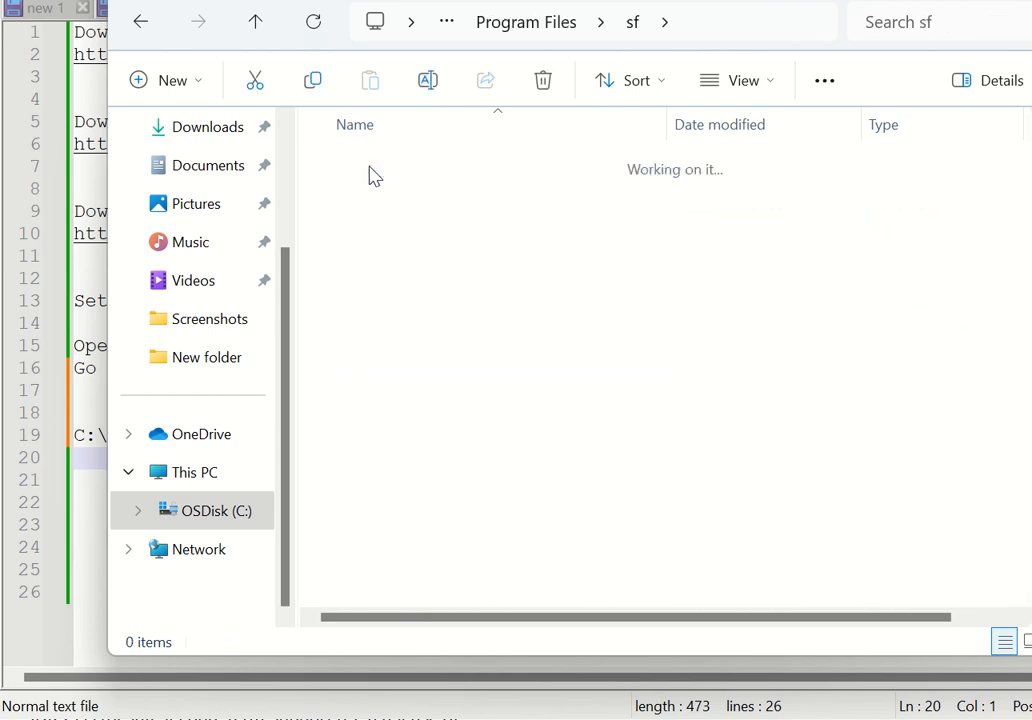
pyautogui.click(768, 26)
pyautogui.hotkey('ctrl', 'c')
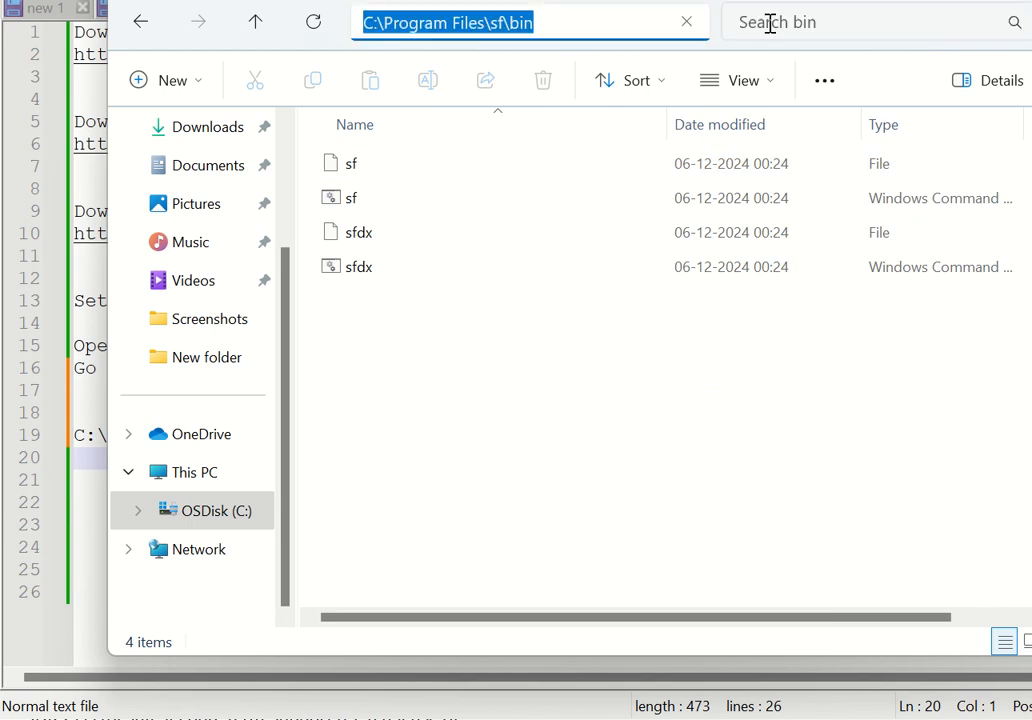
# In the Notepad++ notes, paste C:\Program Files\sf\bin below the Java path and append "==" to the Java path line.
pyautogui.hotkey('alt', 'Tab')
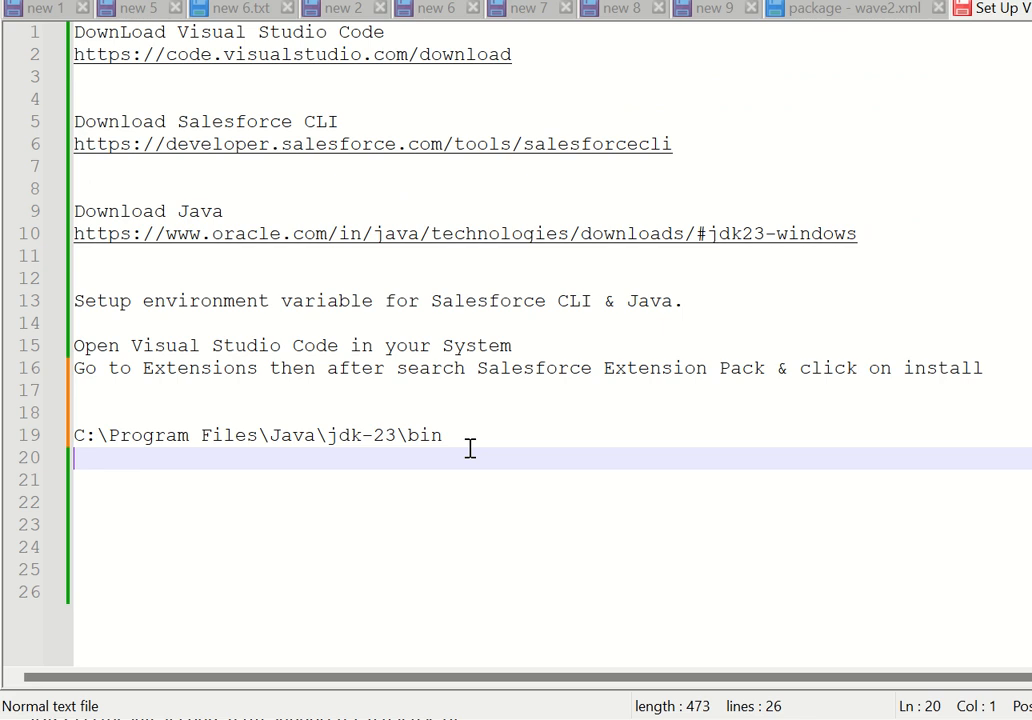
pyautogui.hotkey('ctrl', 'v')
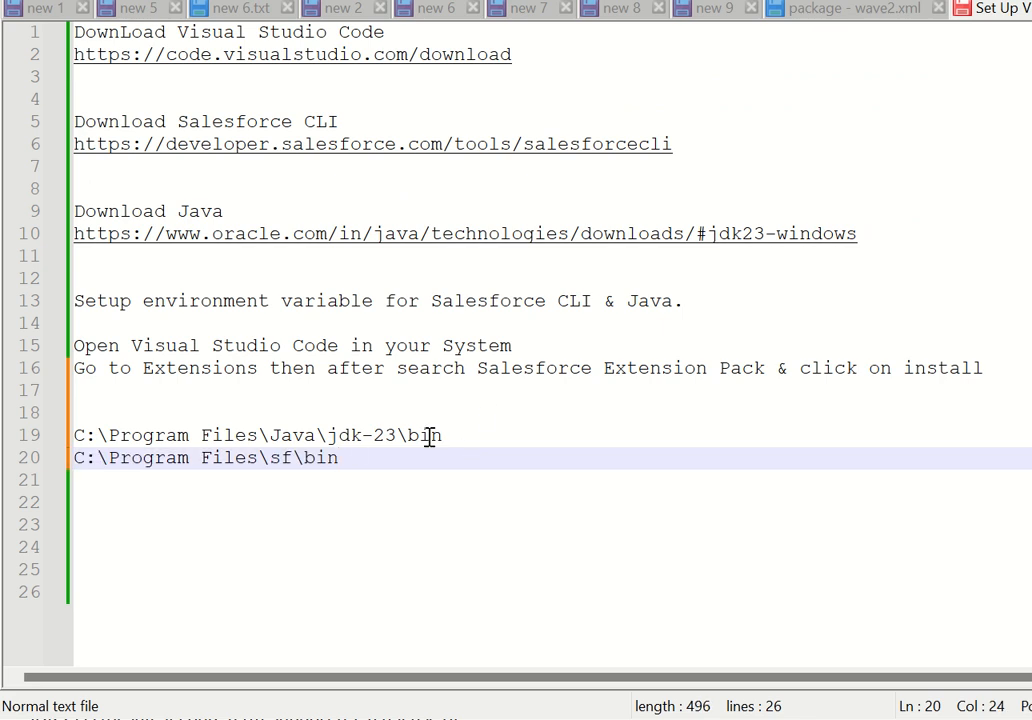
pyautogui.click(460, 446)
pyautogui.write('== ')
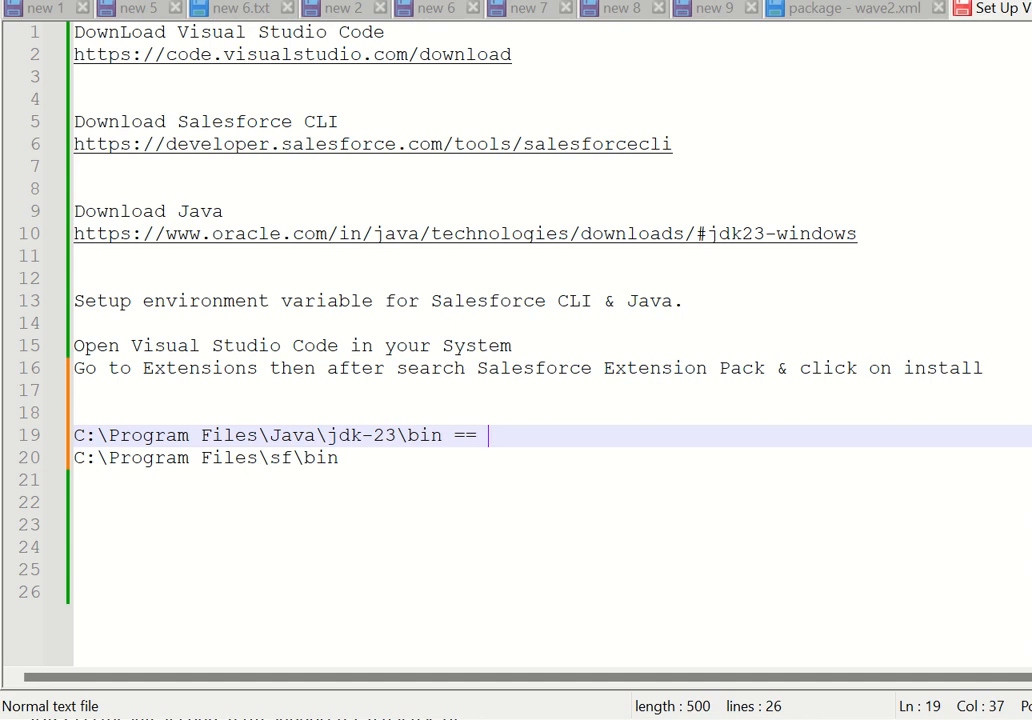
pyautogui.write('jav')
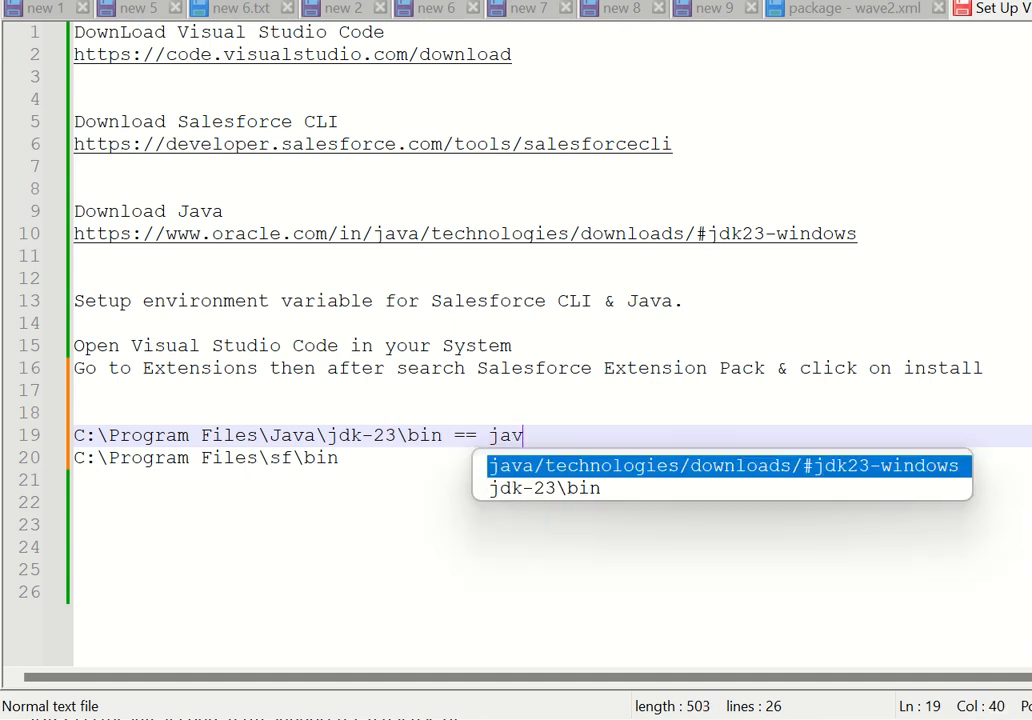
pyautogui.press('BackSpace')
pyautogui.press('BackSpace')
pyautogui.press('BackSpace')
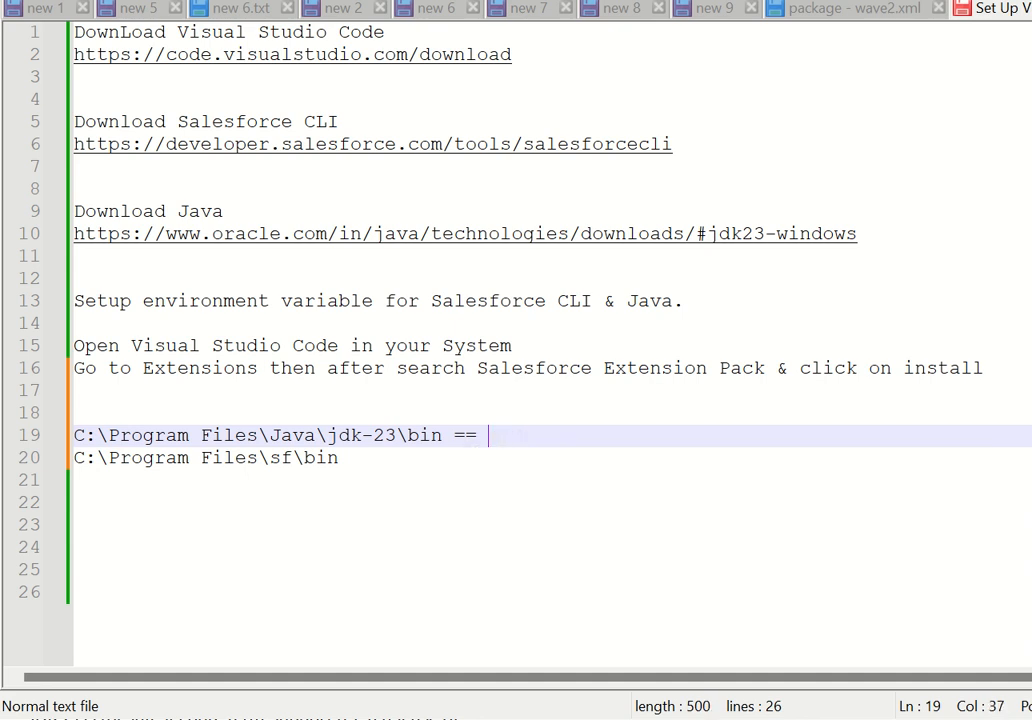
pyautogui.doubleClick(240, 460)
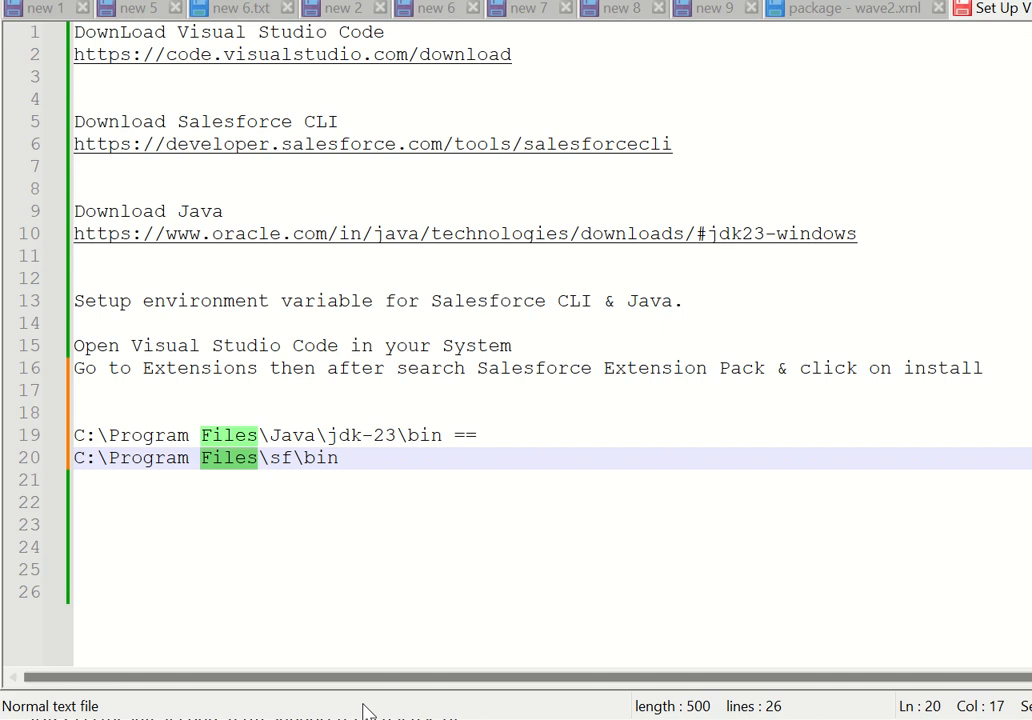
# Search Windows for "edit en" and open the environment variables settings for your account.
pyautogui.press('super')
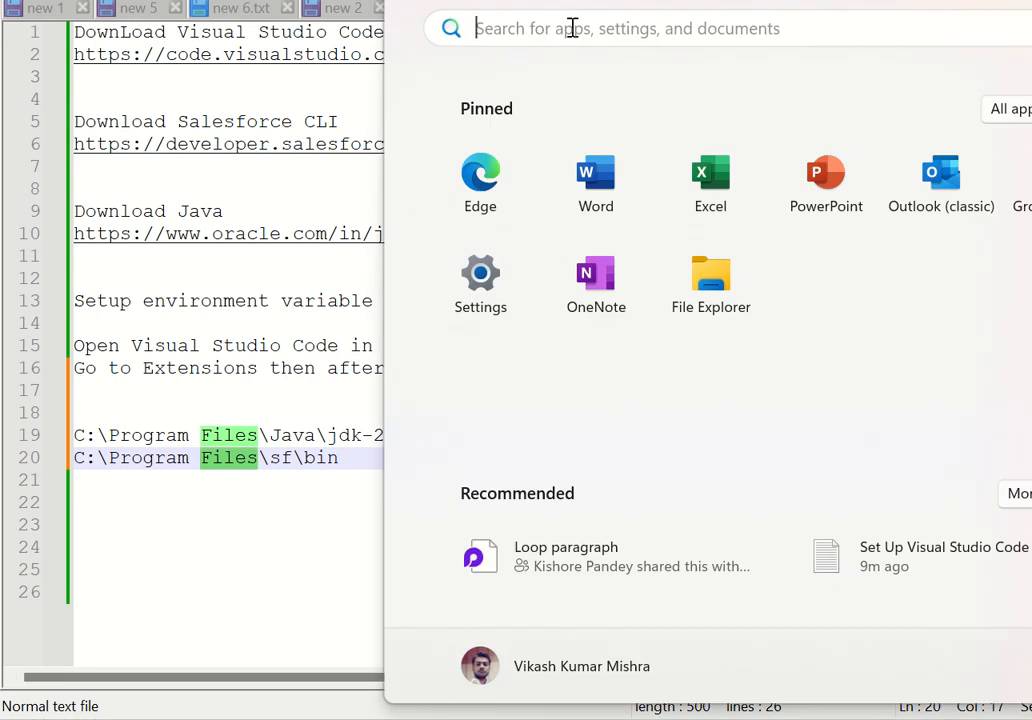
pyautogui.click(568, 28)
pyautogui.write('ed')
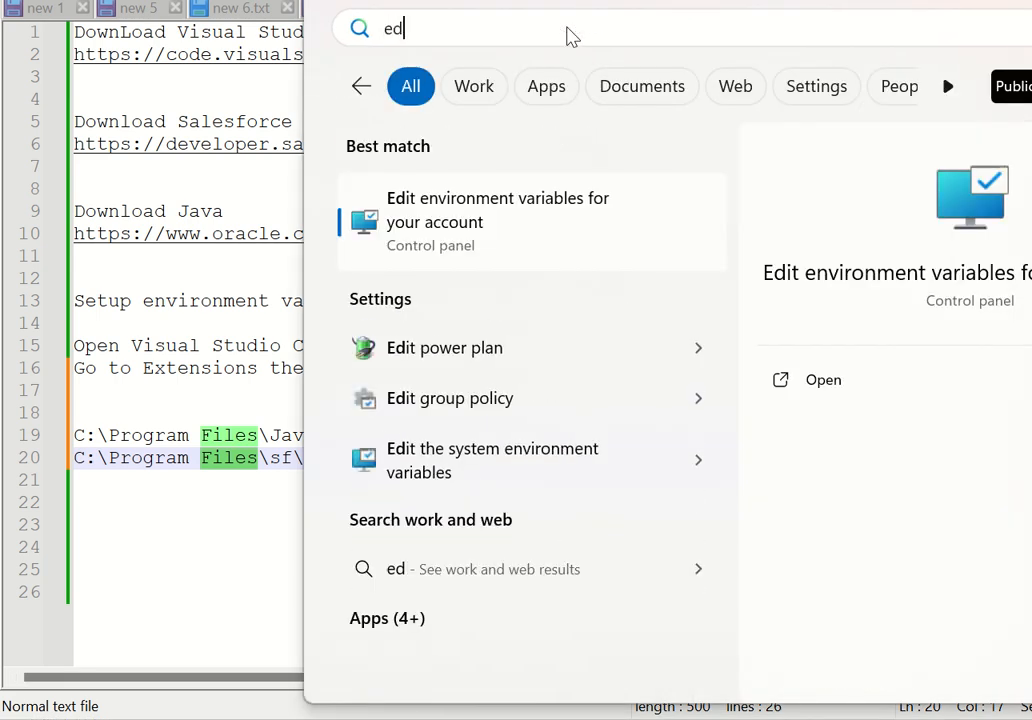
pyautogui.write('it en')
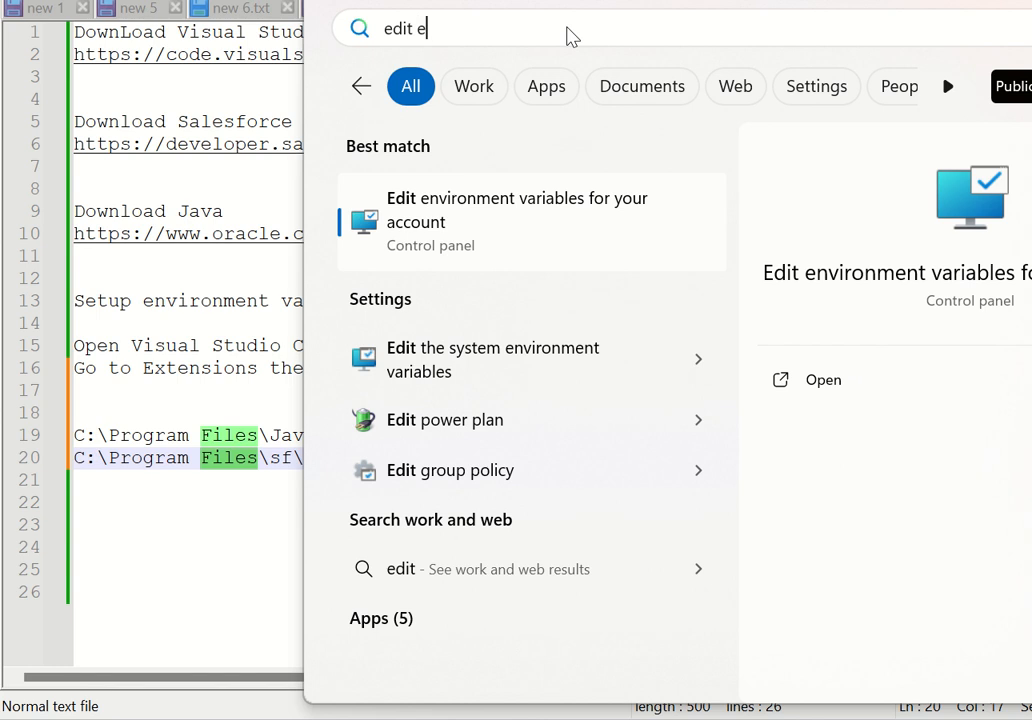
pyautogui.click(502, 214)
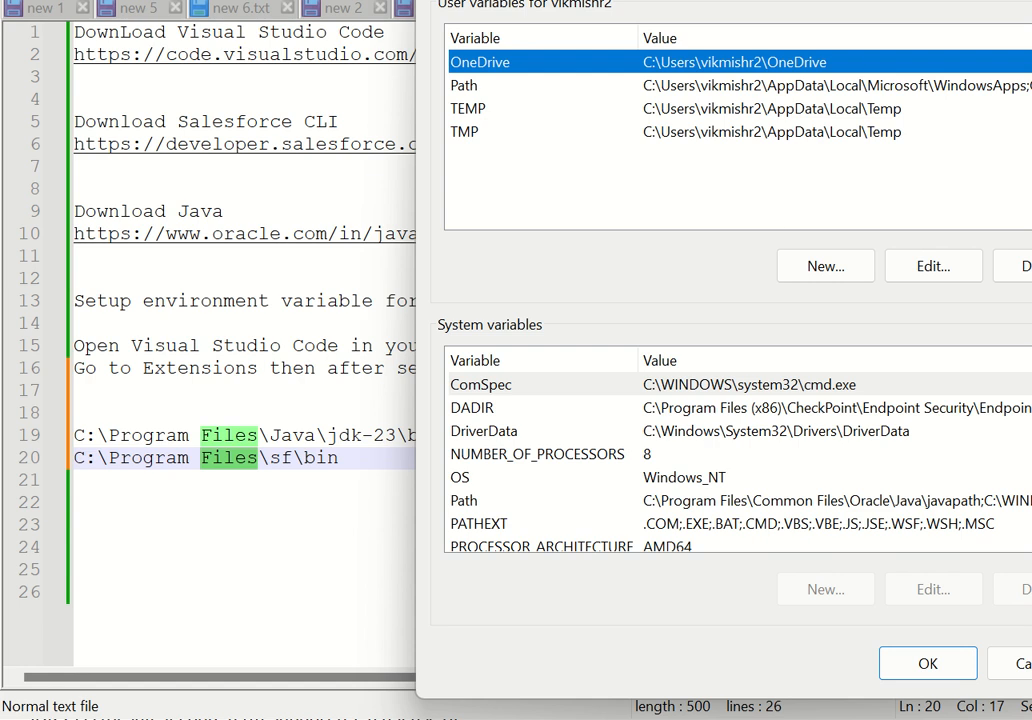
# Inspect the user Path variable for the Salesforce CLI and Java bin folder entries, closing it without changes.
pyautogui.moveTo(868, 0); pyautogui.dragTo(742, 64)
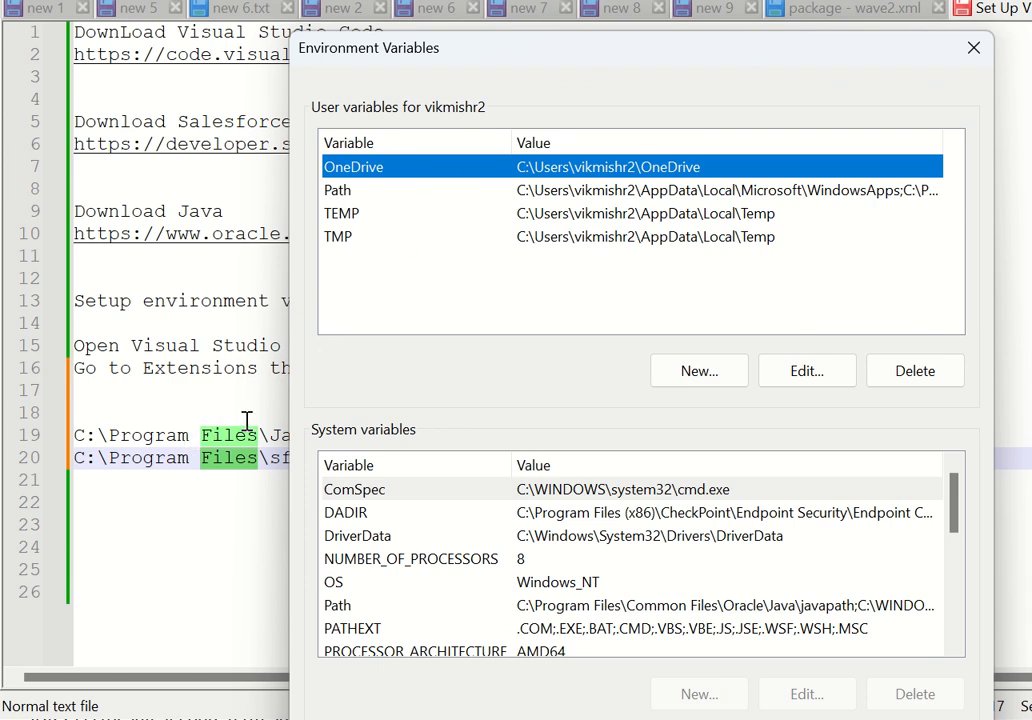
pyautogui.click(362, 194)
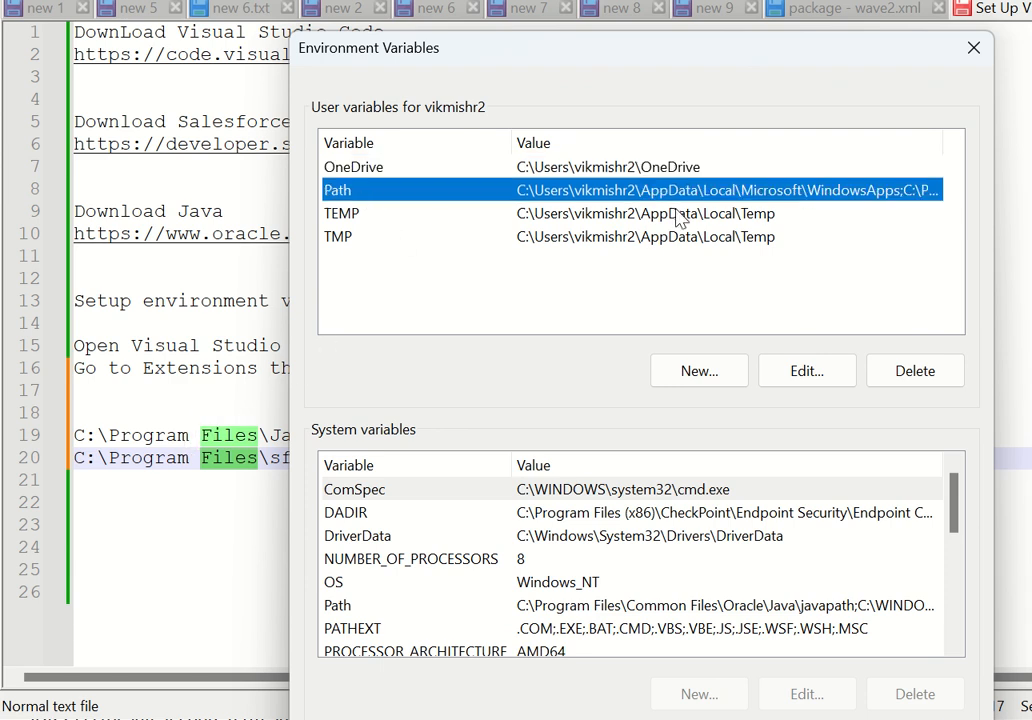
pyautogui.doubleClick(637, 192)
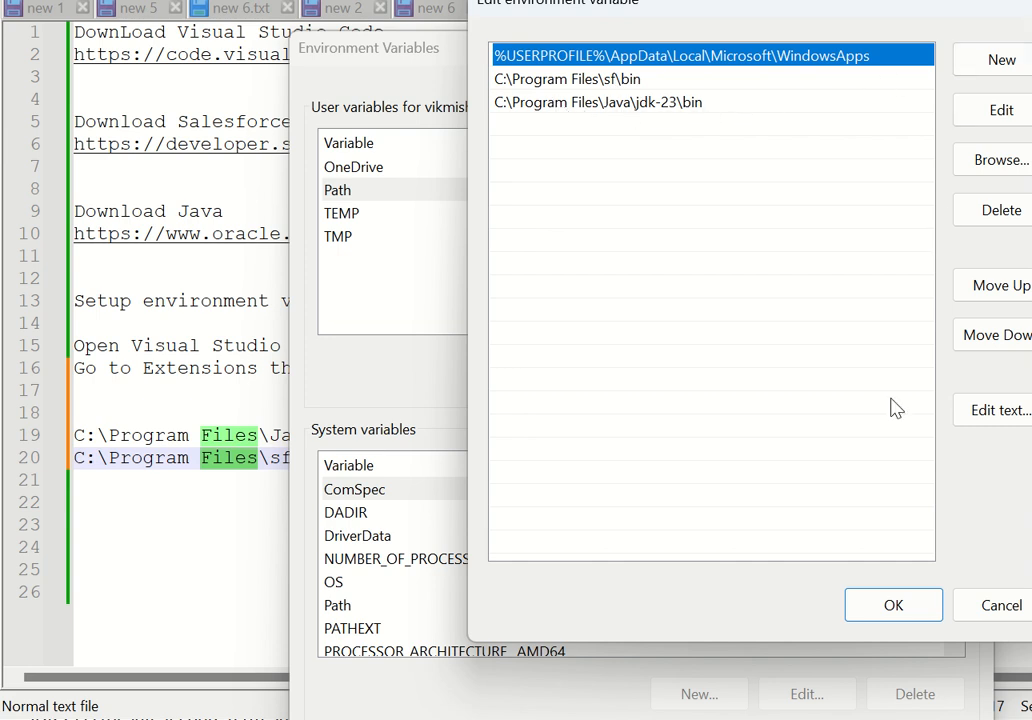
pyautogui.click(984, 606)
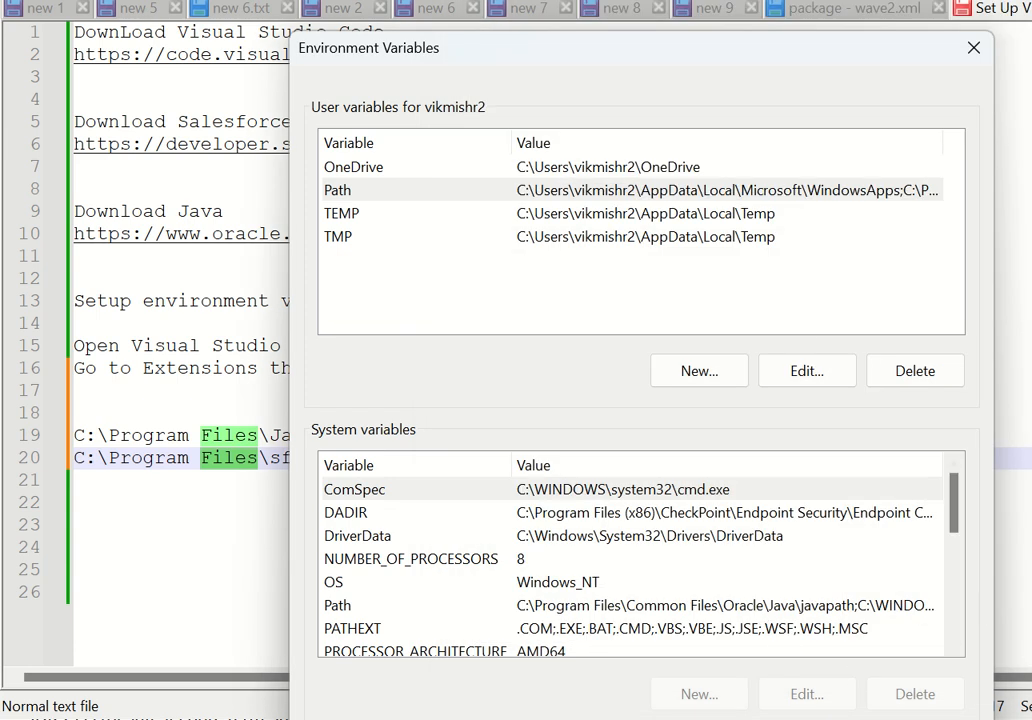
pyautogui.moveTo(716, 62); pyautogui.dragTo(690, 0)
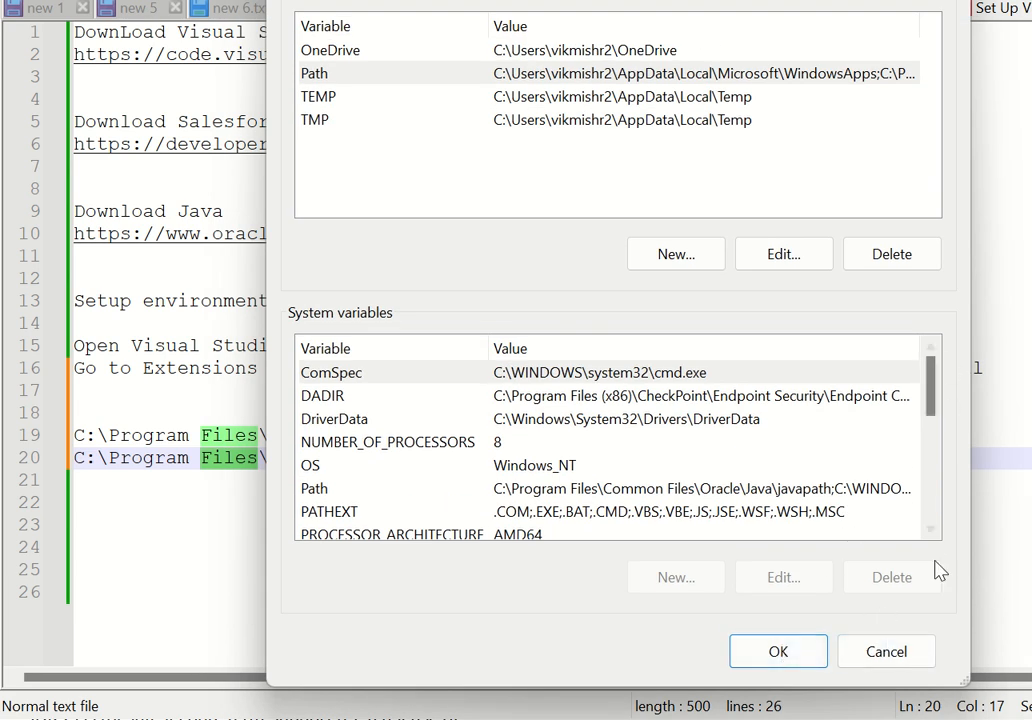
# Close the environment variables settings without changes and open a Command Prompt by running cmd.
pyautogui.click(905, 652)
pyautogui.click(785, 477)
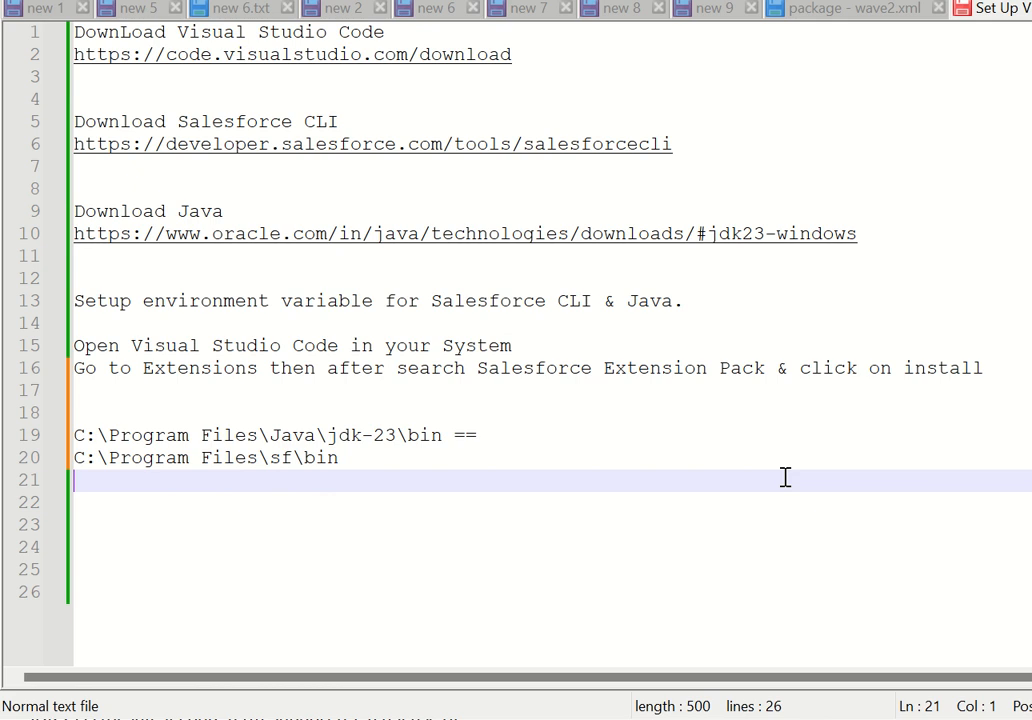
pyautogui.press('super')
pyautogui.press('super')
pyautogui.press('super+r')
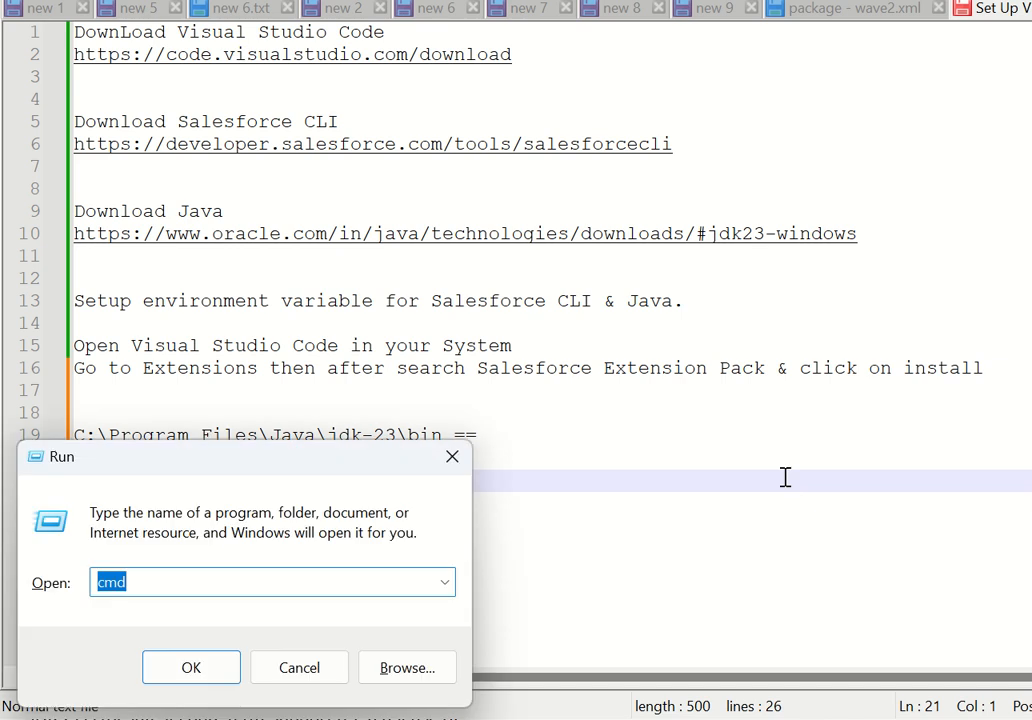
pyautogui.press('Escape')
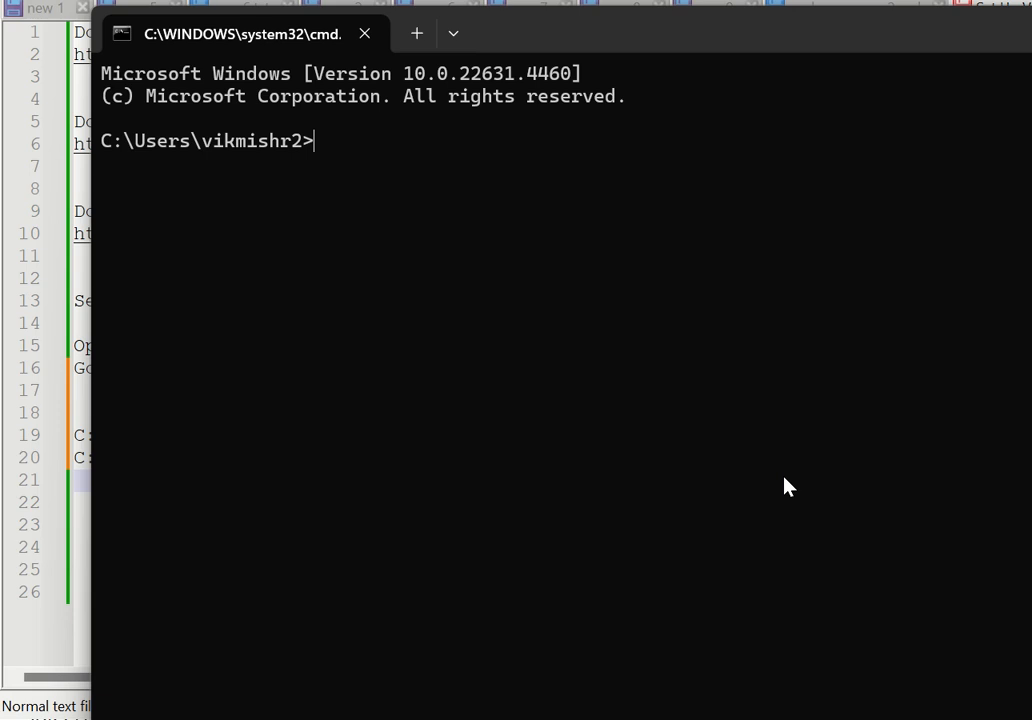
# Check the Salesforce CLI version by running sf -vesrion, accepting the suggested version command, and running sf -v.
pyautogui.write('sf')
pyautogui.write('-vesrion')
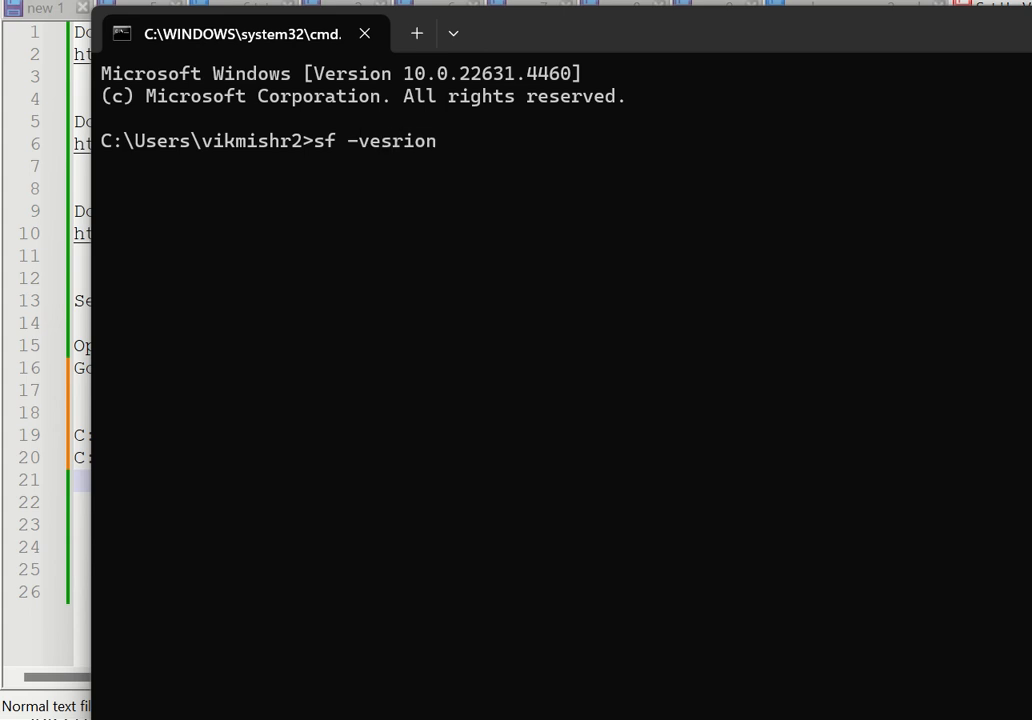
pyautogui.press('Return')
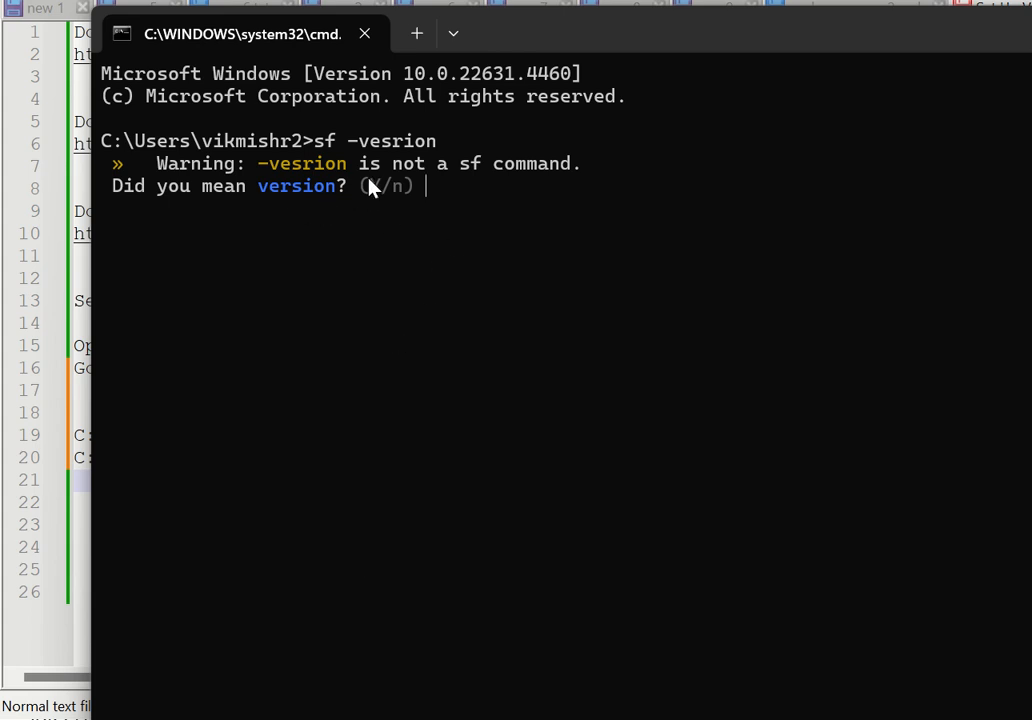
pyautogui.press('Return')
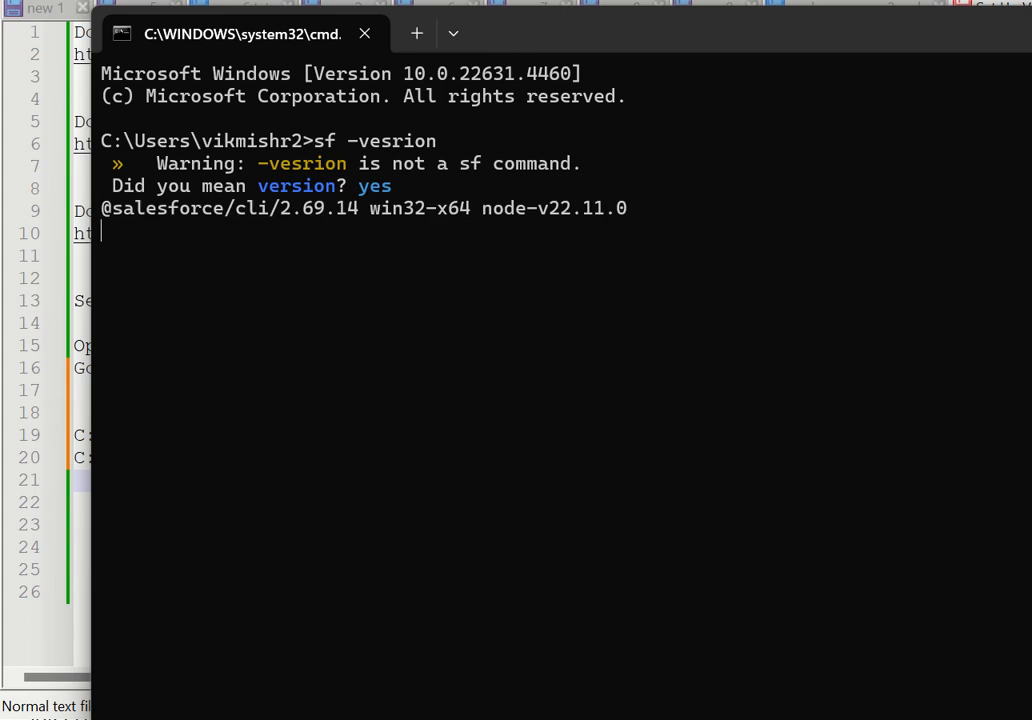
pyautogui.press('Return')
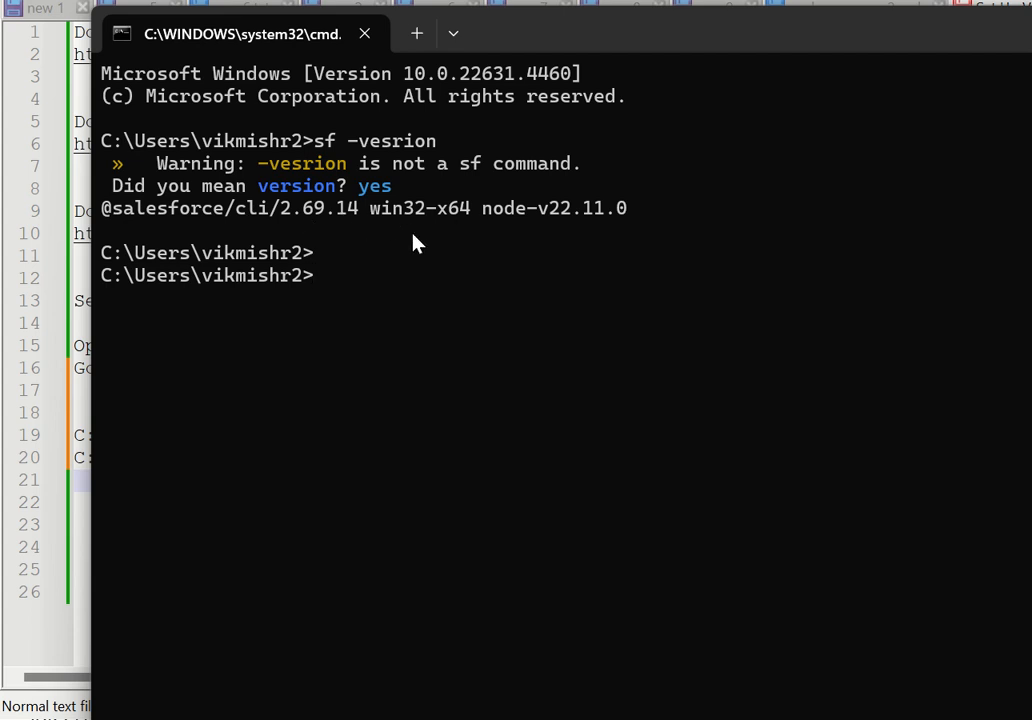
pyautogui.write('sf -v')
pyautogui.press('Return')
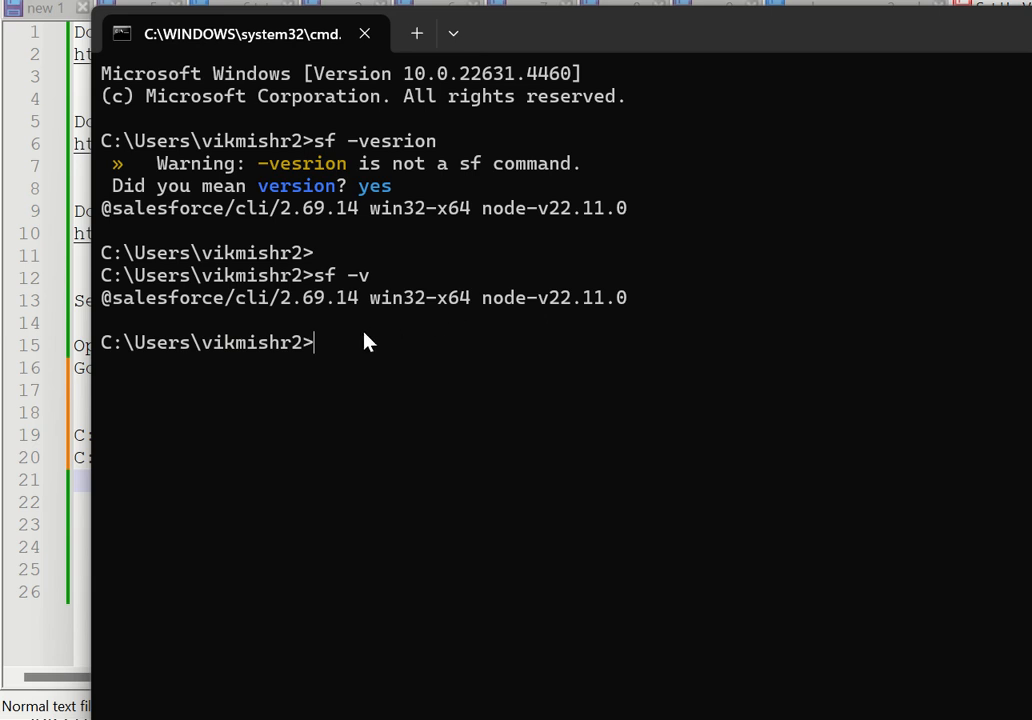
# Run java -version and examine the Salesforce CLI and Java version lines in the output.
pyautogui.write('java -version')
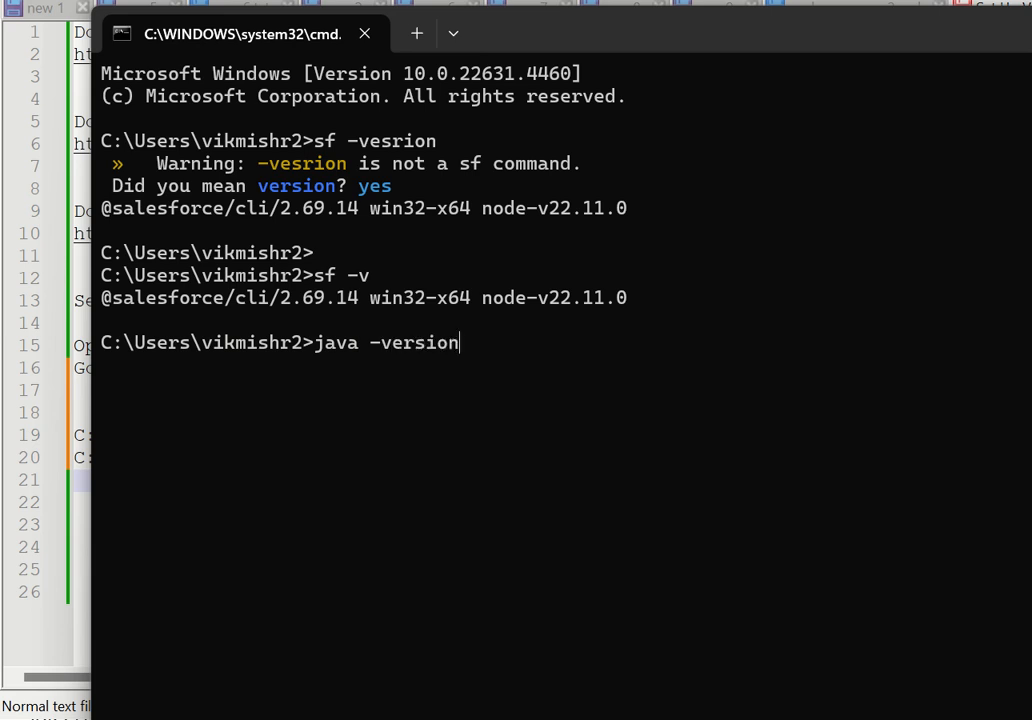
pyautogui.press('Return')
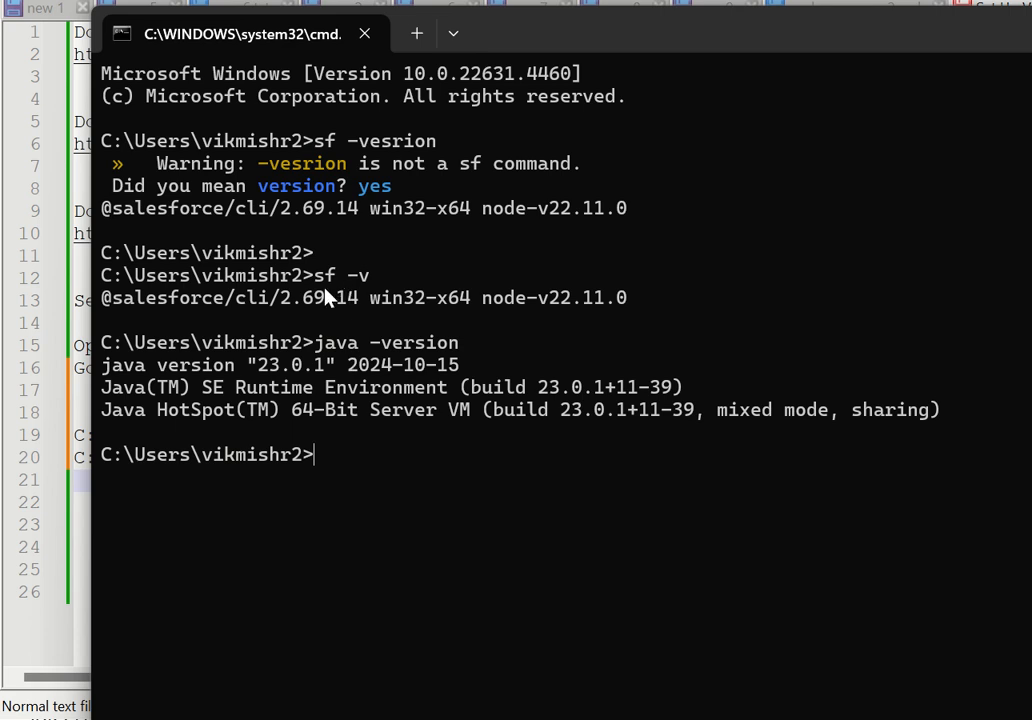
pyautogui.tripleClick(366, 300)
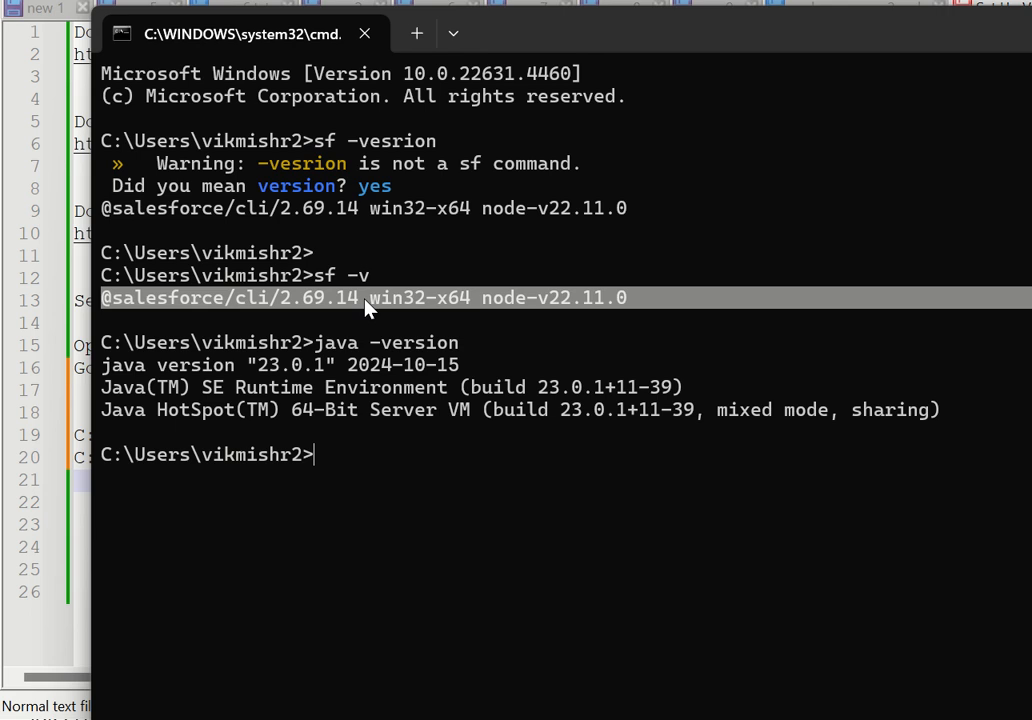
pyautogui.doubleClick(350, 345)
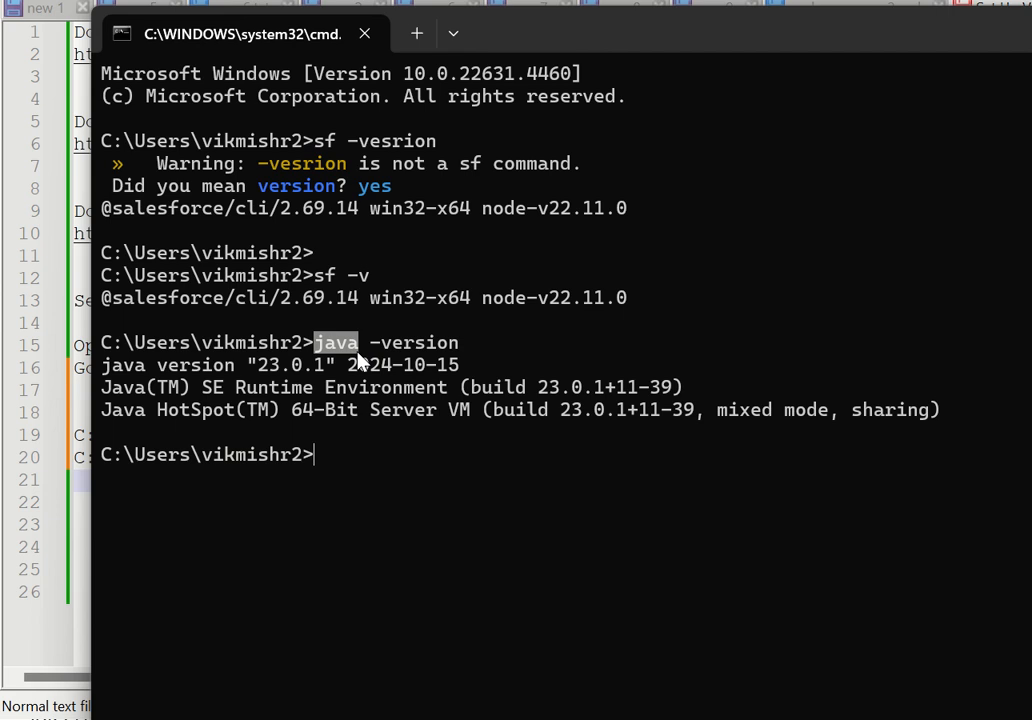
pyautogui.tripleClick(346, 362)
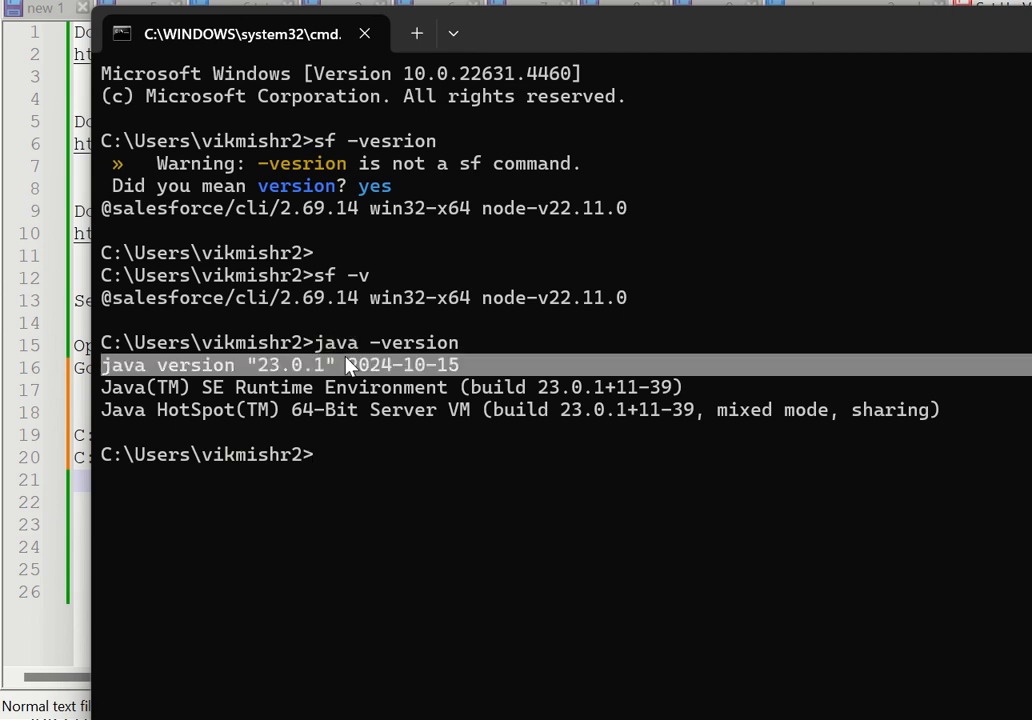
pyautogui.doubleClick(283, 397)
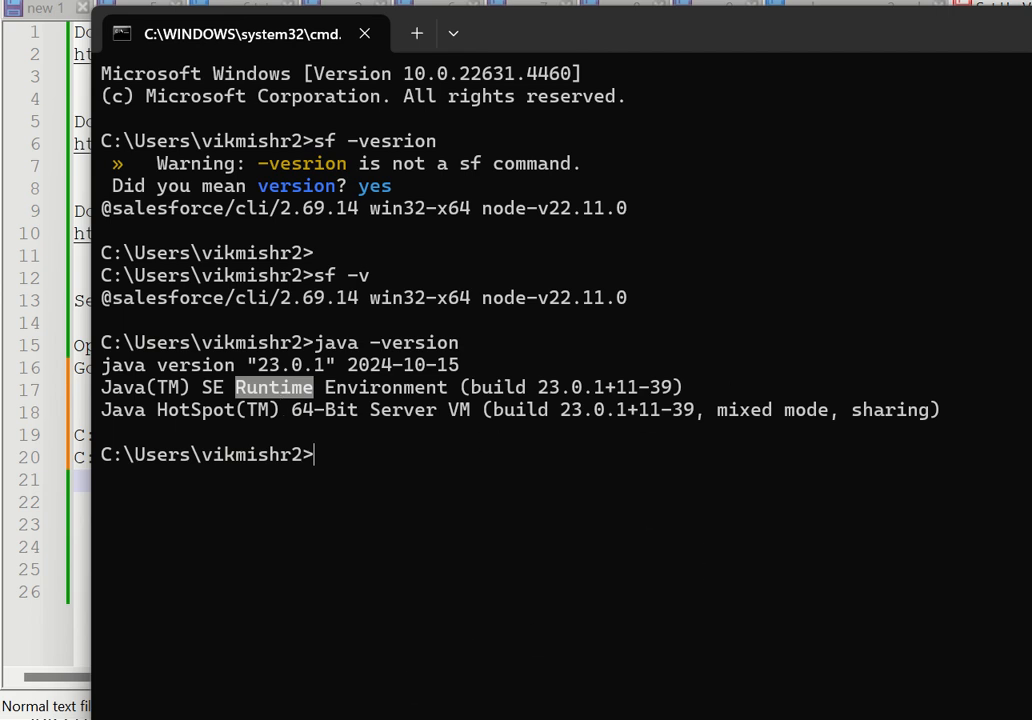
# Search Windows for Visual Studio Code, open it, and move and resize its window to fit the screen.
pyautogui.press('super')
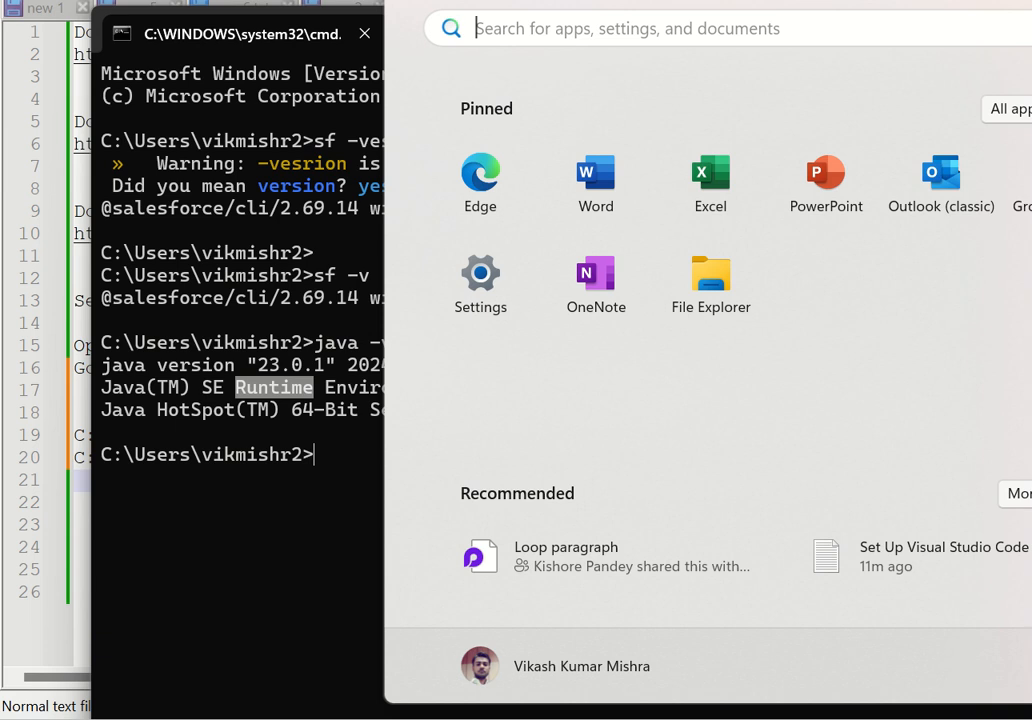
pyautogui.write('v')
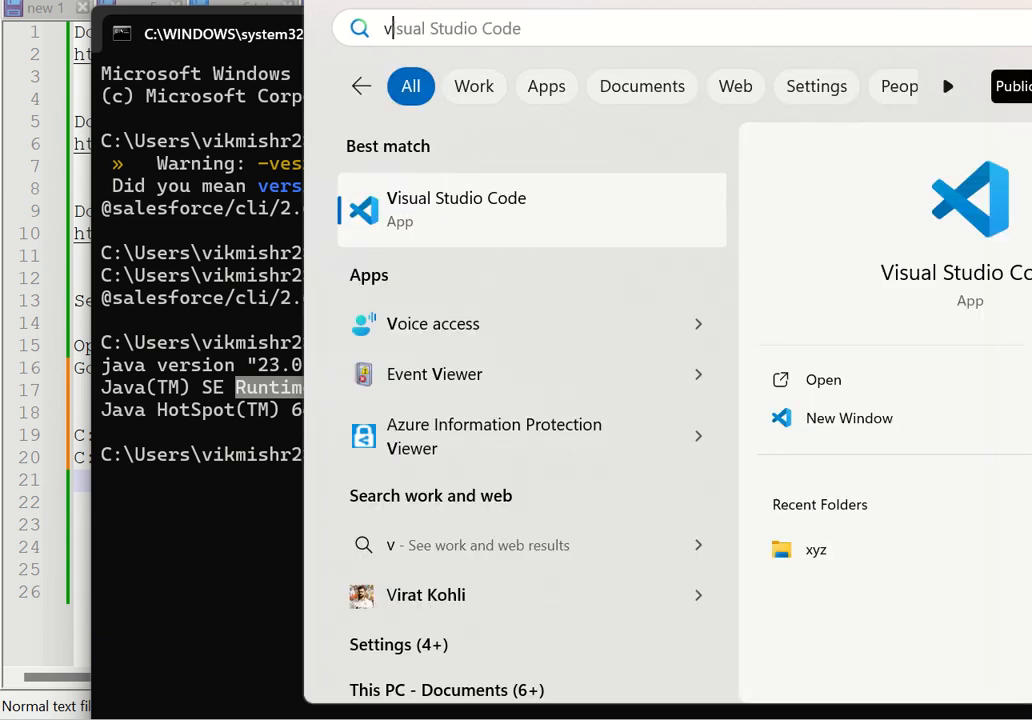
pyautogui.click(502, 230)
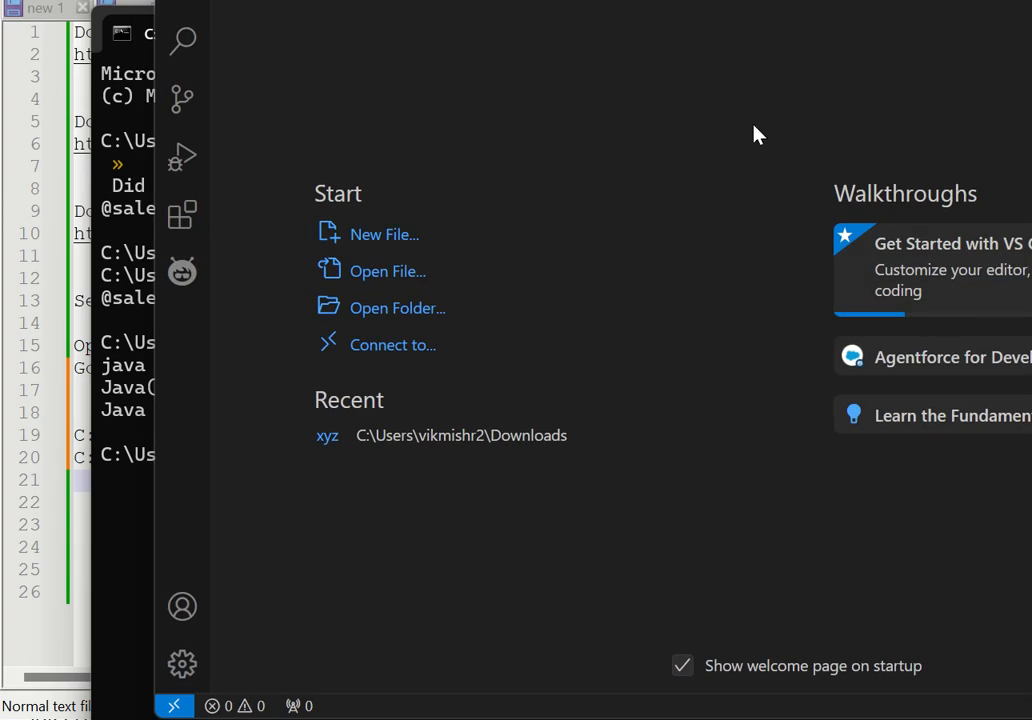
pyautogui.moveTo(1023, 1); pyautogui.dragTo(860, 15)
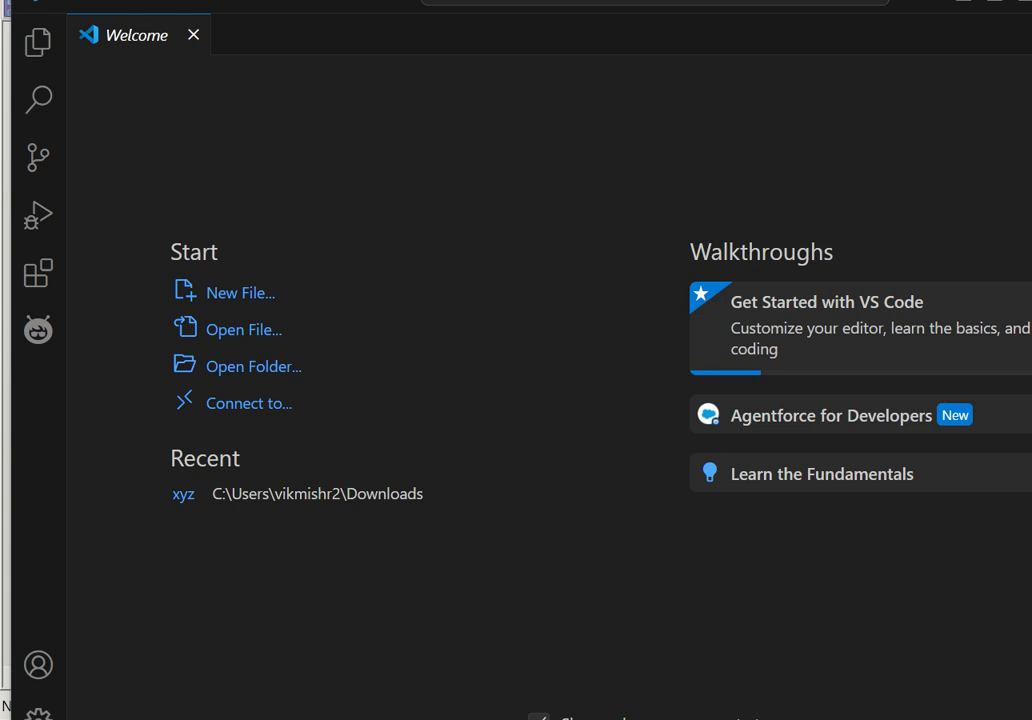
pyautogui.moveTo(1031, 150); pyautogui.dragTo(991, 164)
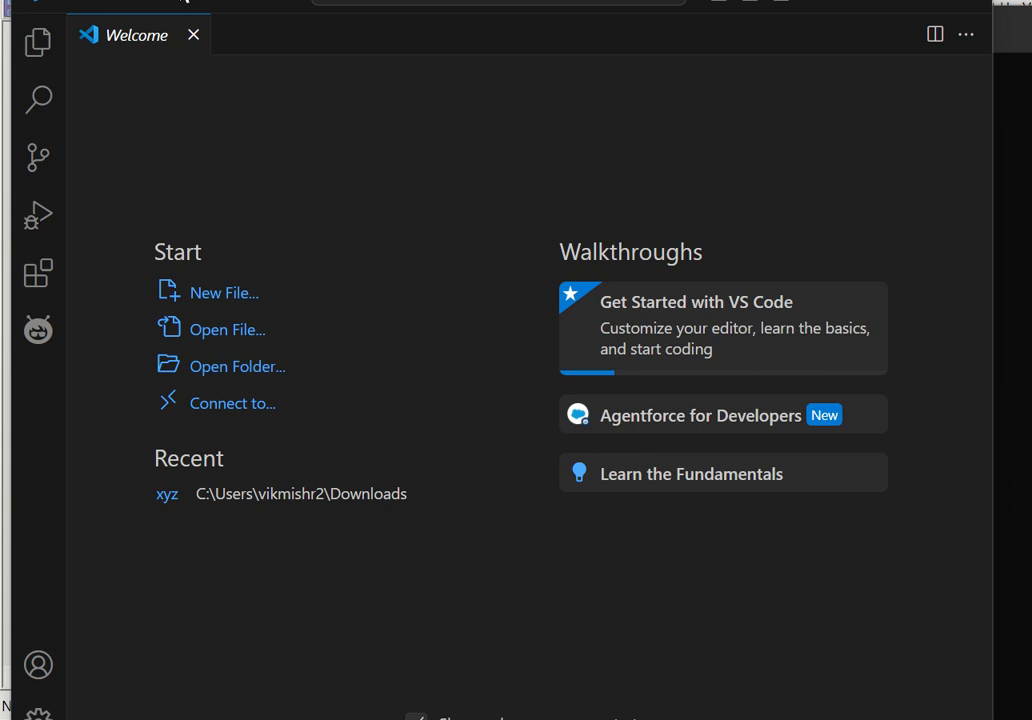
pyautogui.moveTo(203, 0); pyautogui.dragTo(203, 12)
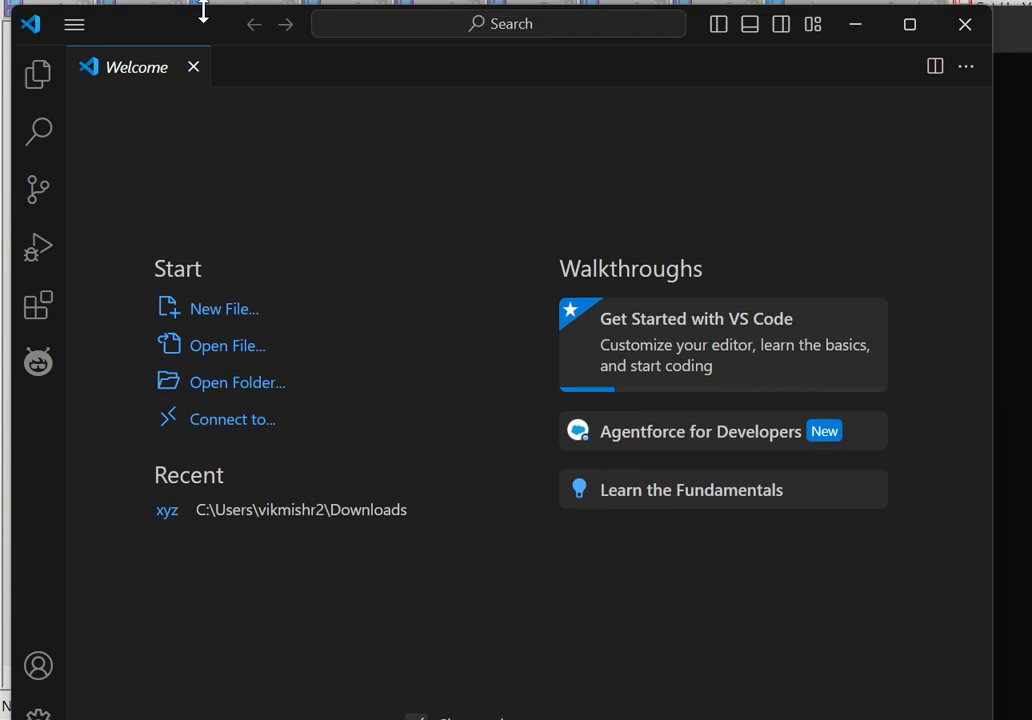
# Search the extensions marketplace for "salesforce extes" and open the details of Salesforce Extension Pack.
pyautogui.click(37, 310)
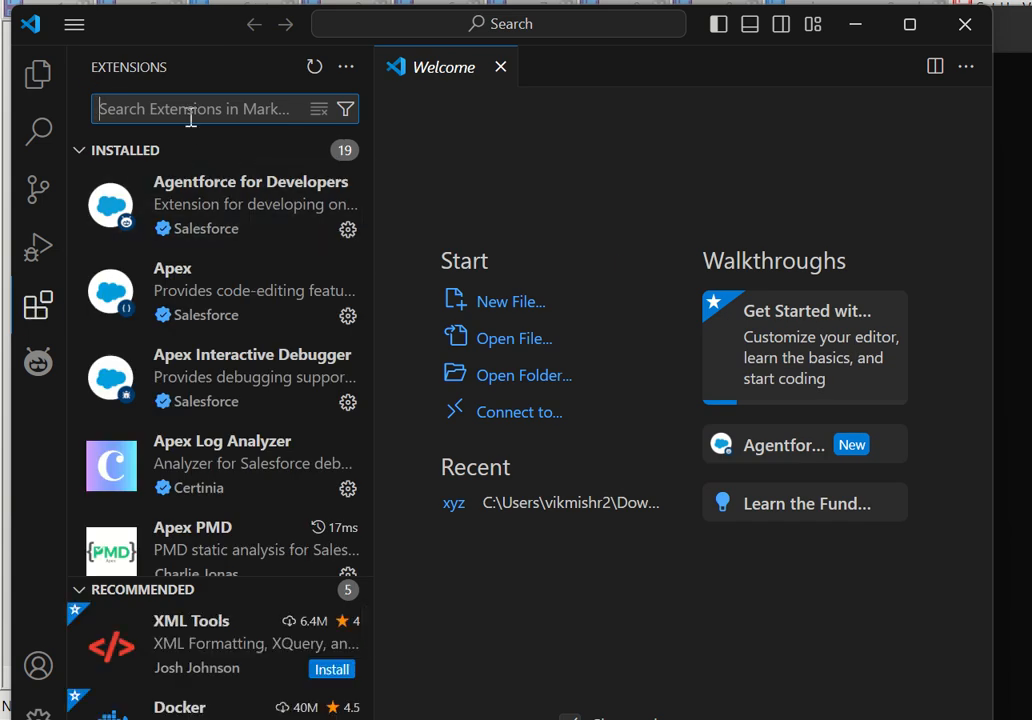
pyautogui.write('sales')
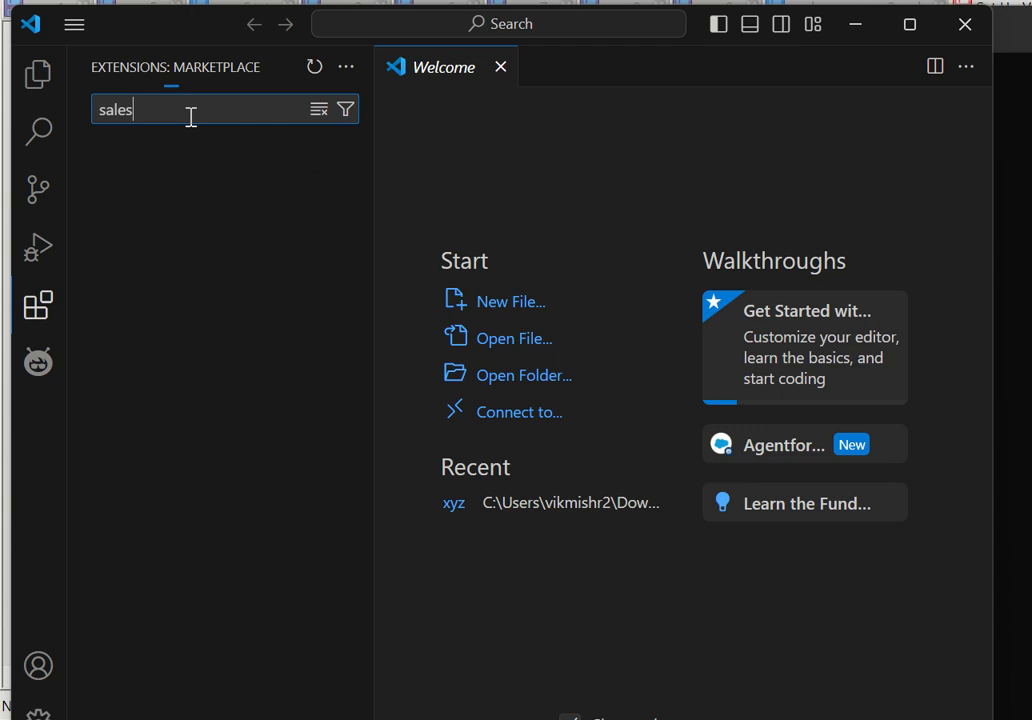
pyautogui.write('force')
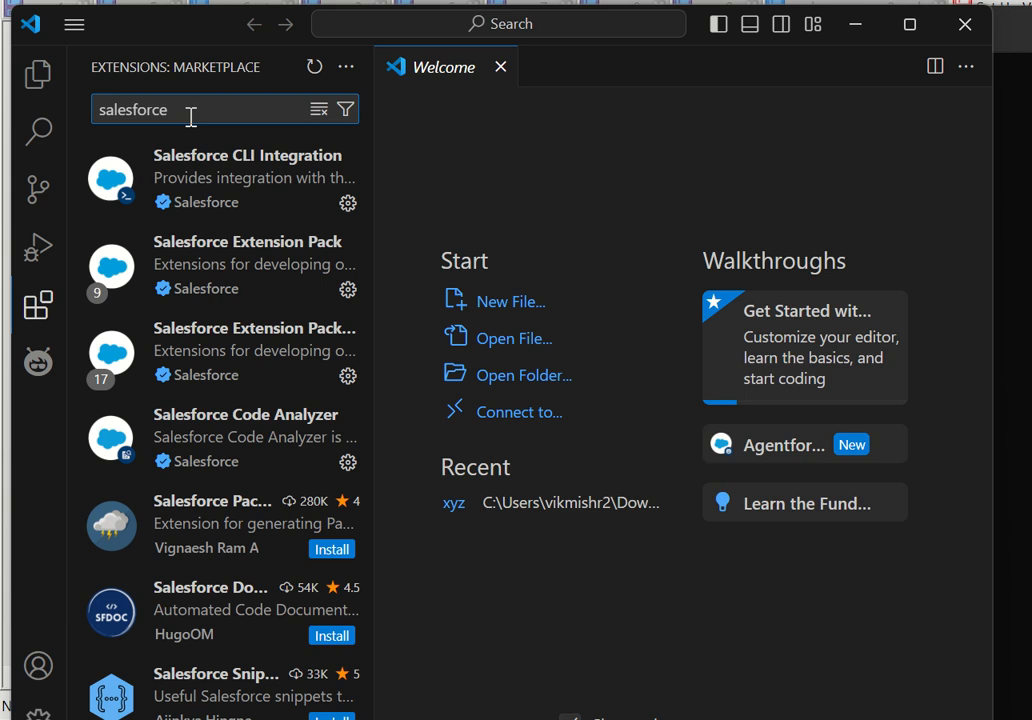
pyautogui.moveTo(240, 162)
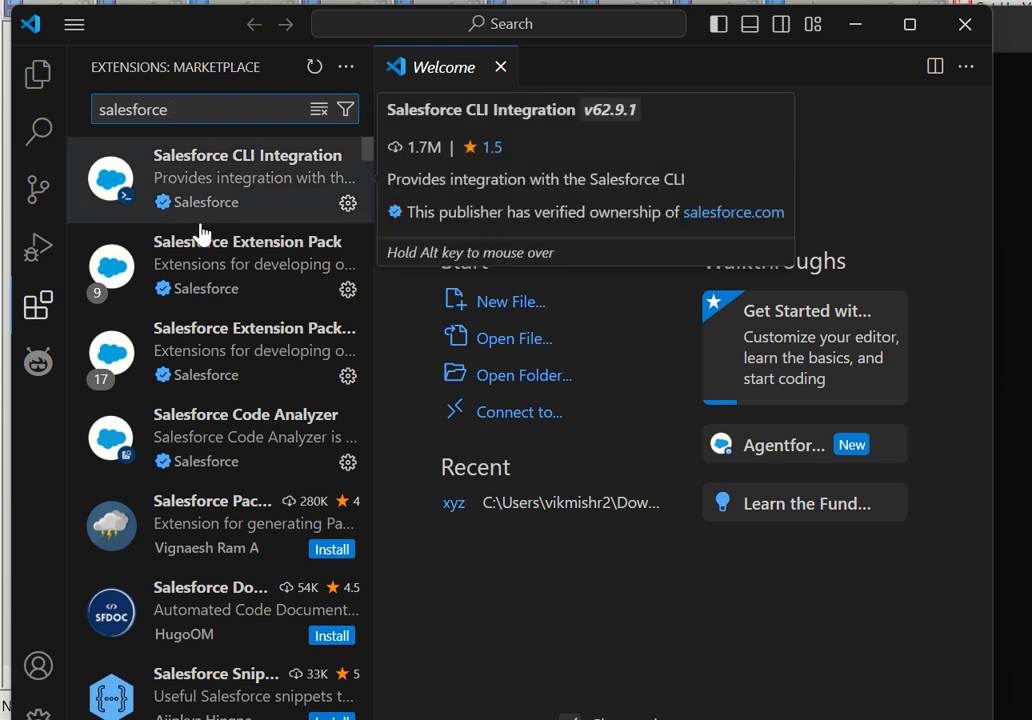
pyautogui.write('ex')
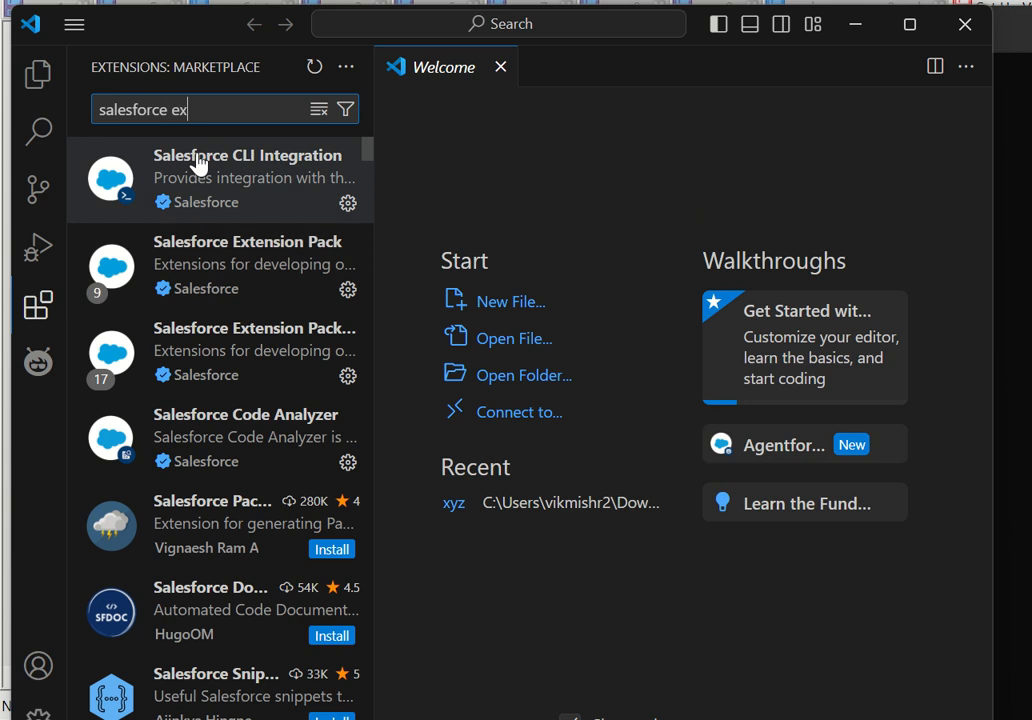
pyautogui.write('tes')
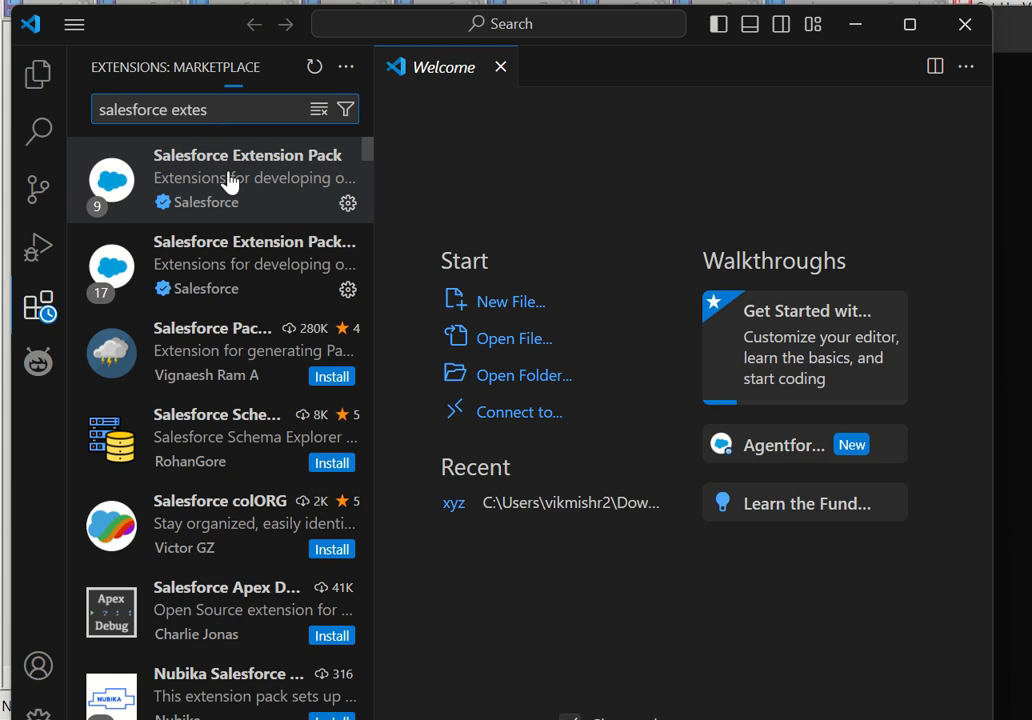
pyautogui.moveTo(239, 258)
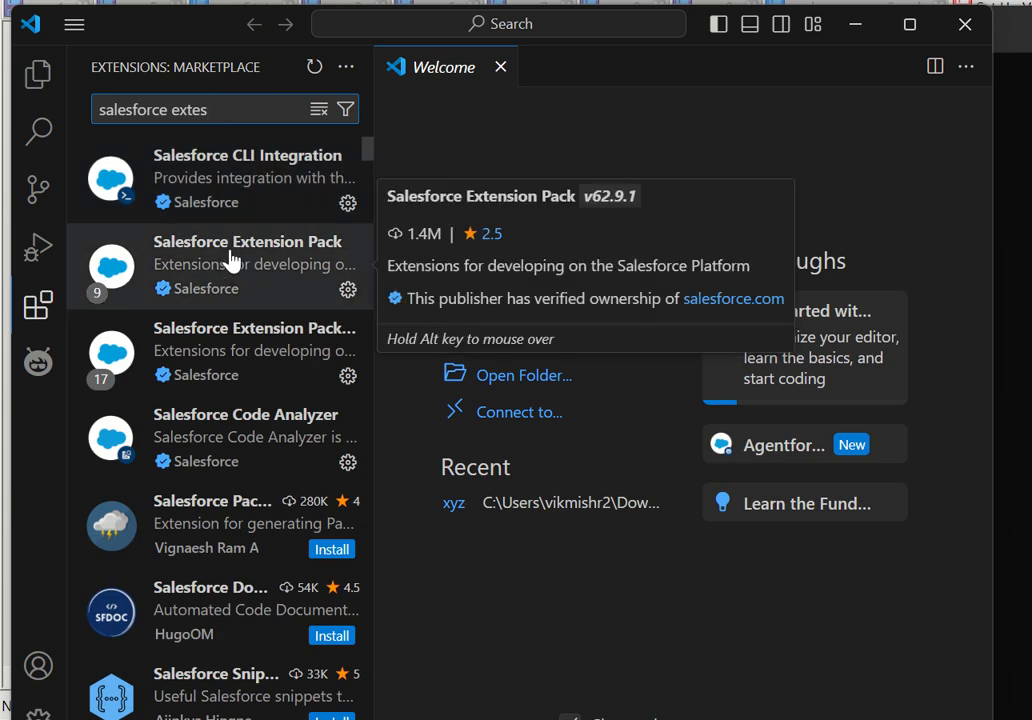
pyautogui.moveTo(287, 258)
pyautogui.click(287, 258)
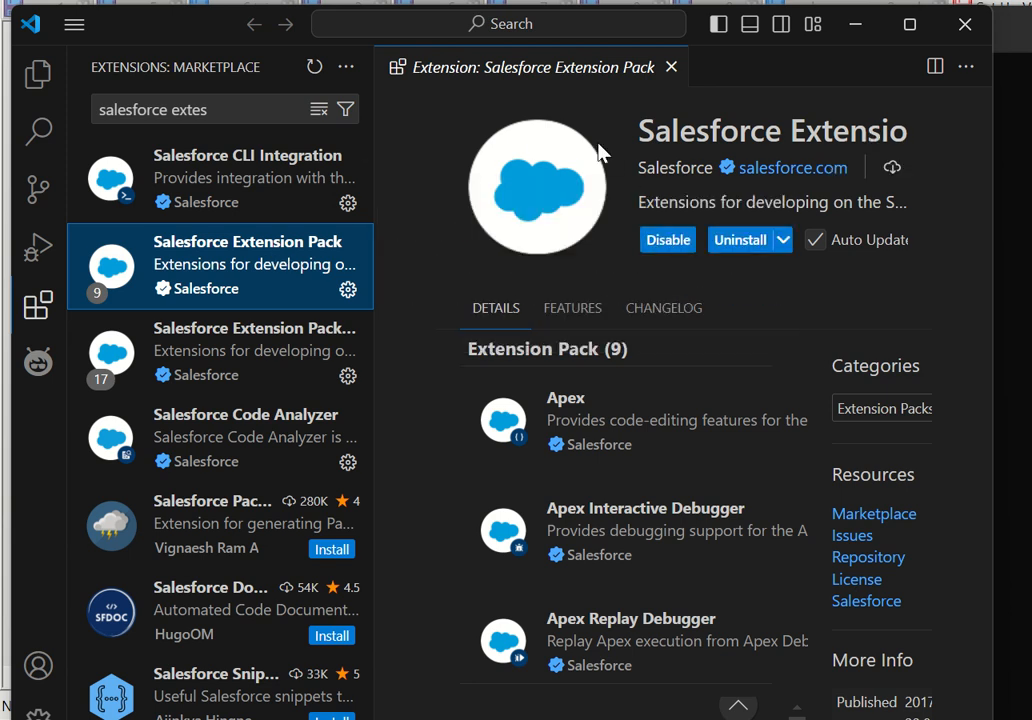
pyautogui.click(442, 176)
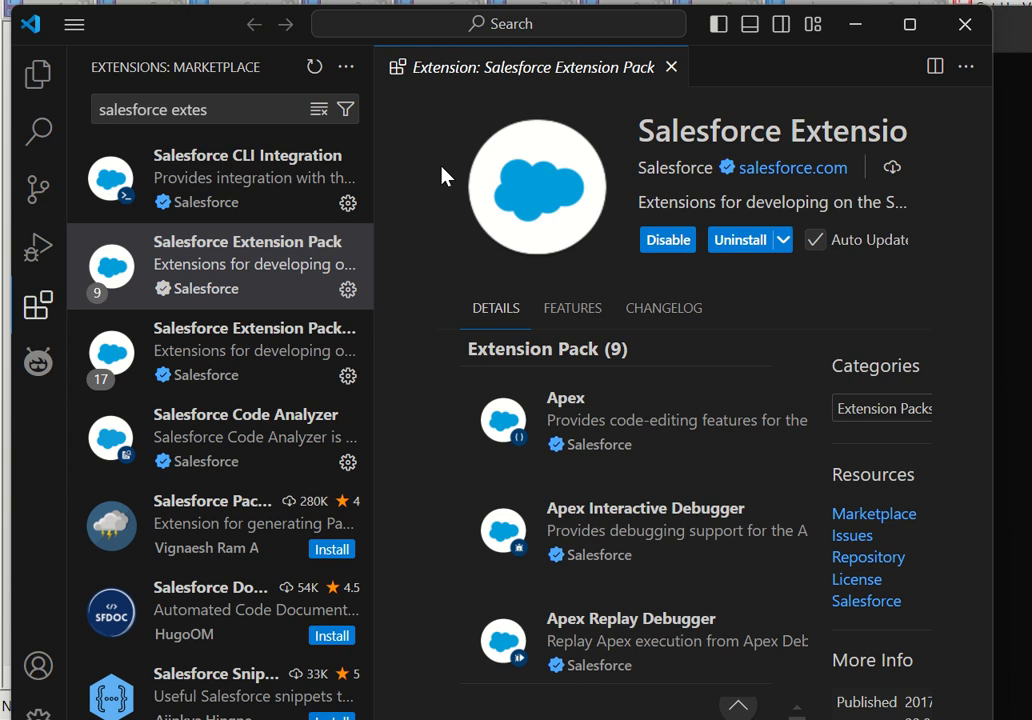
# Create an SFDX project with manifest from the Standard template, named testproject, in the Downloads folder.
pyautogui.hotkey('ctrl', 'shift', 'p')
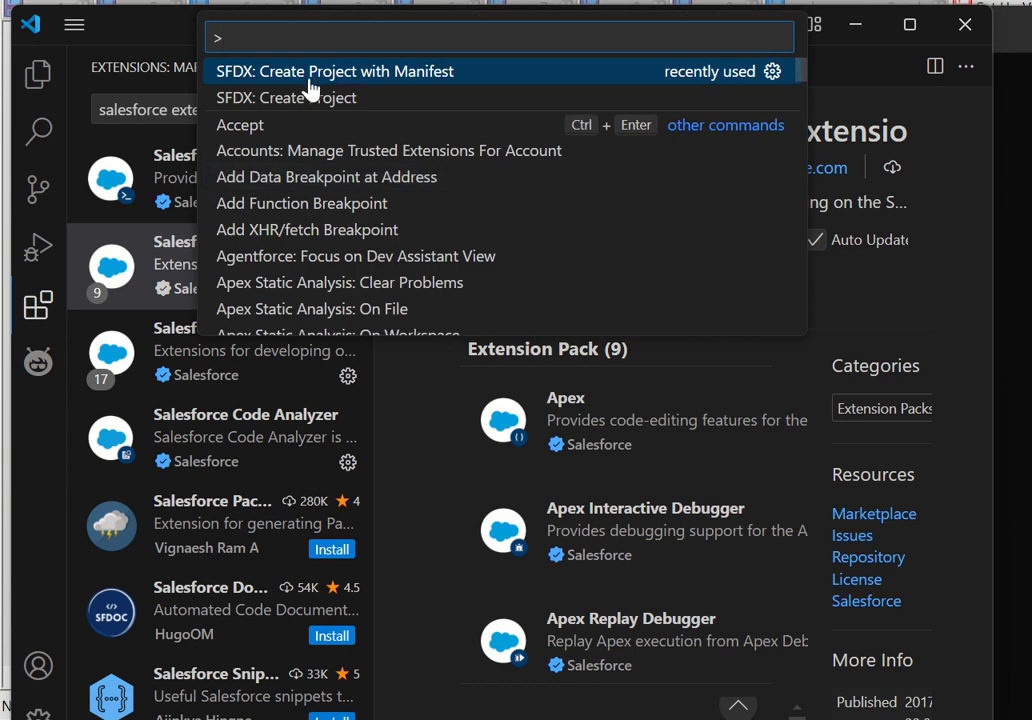
pyautogui.press('Escape')
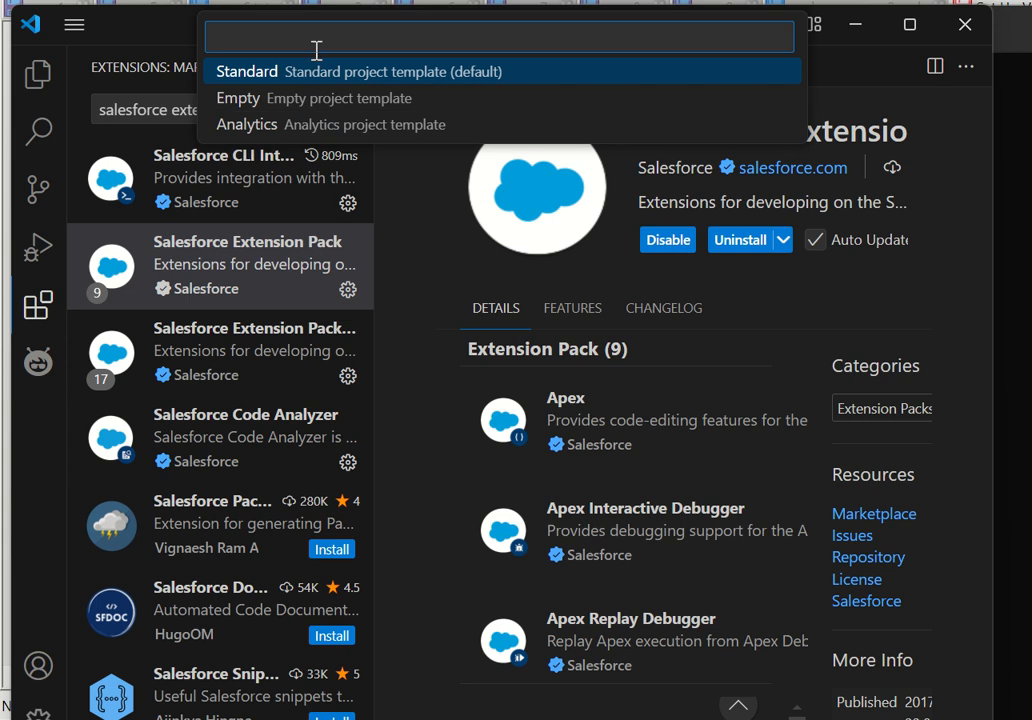
pyautogui.click(208, 66)
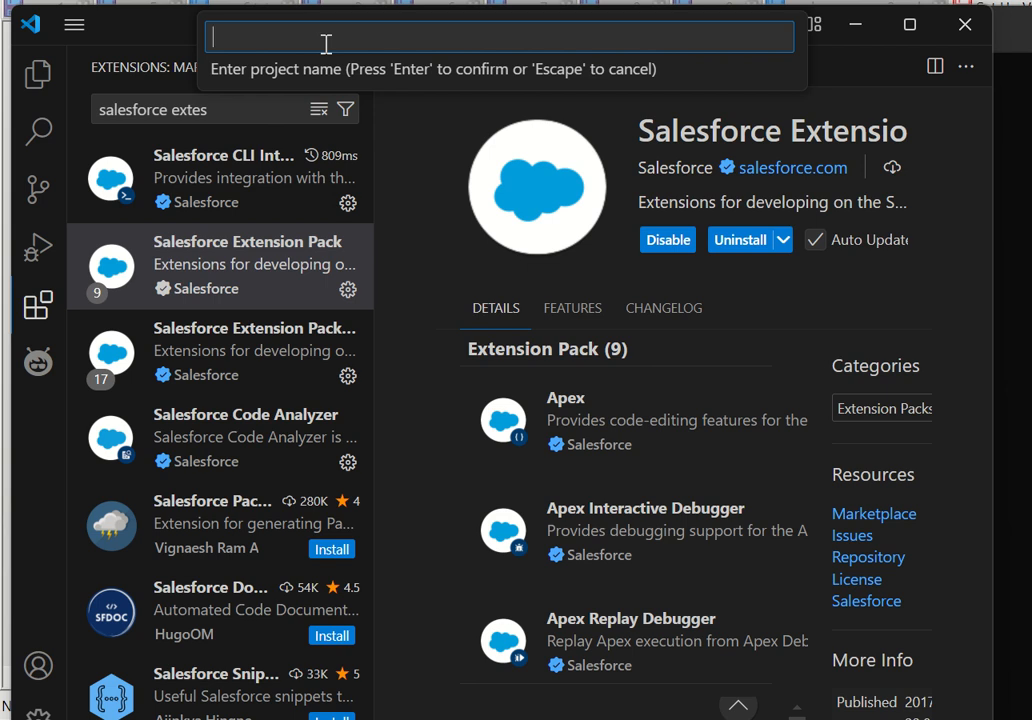
pyautogui.write('testproject')
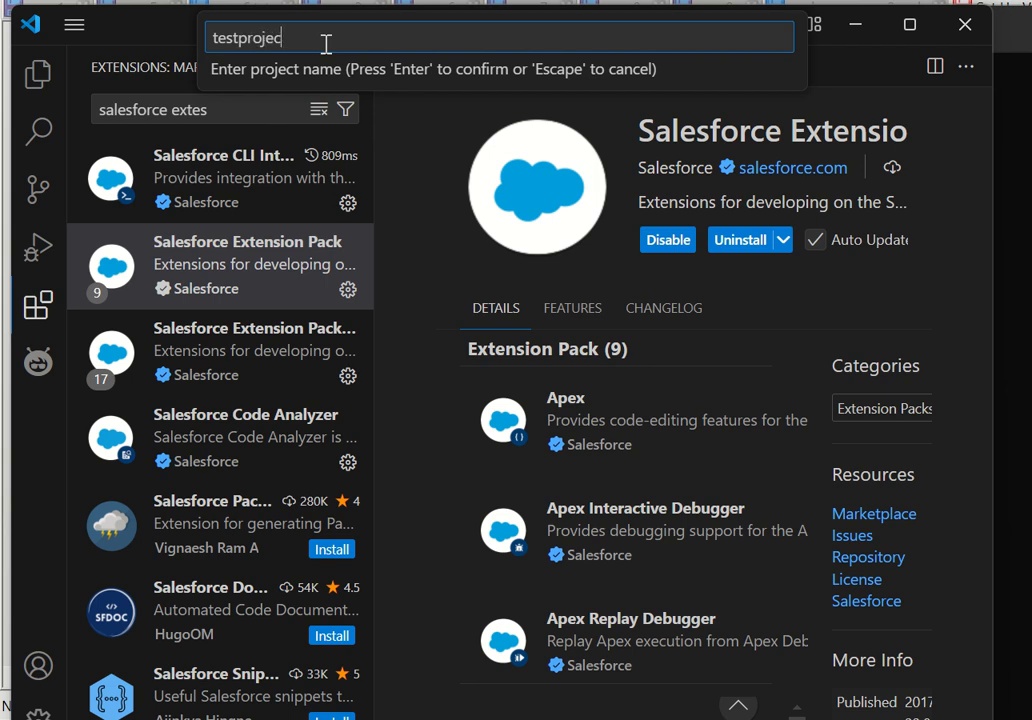
pyautogui.press('Return')
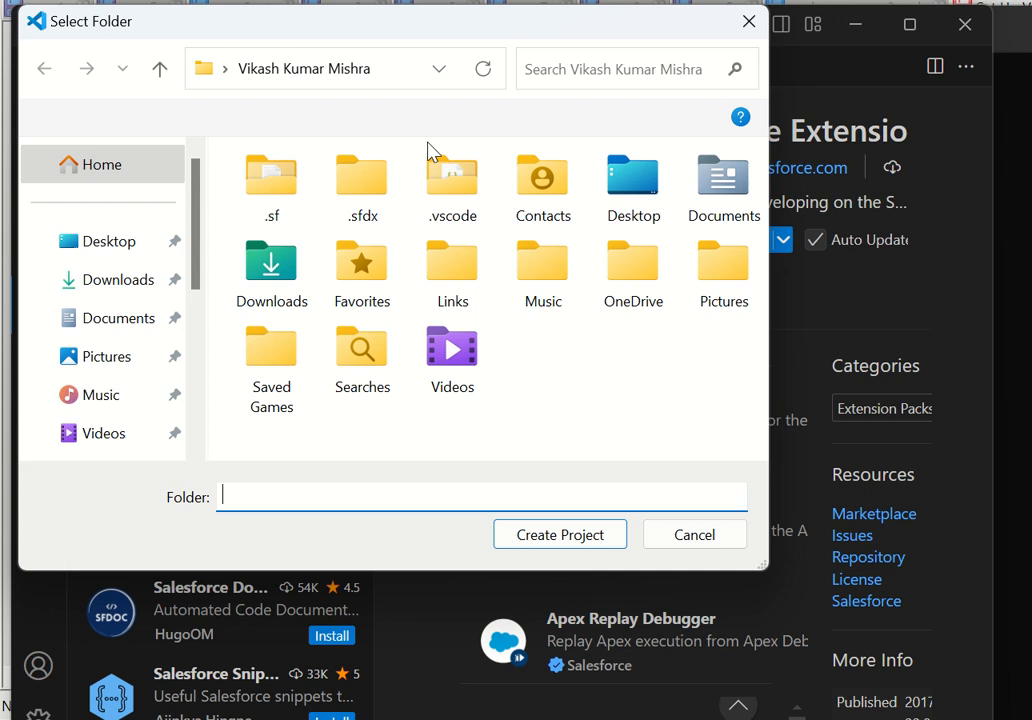
pyautogui.click(108, 279)
pyautogui.click(543, 544)
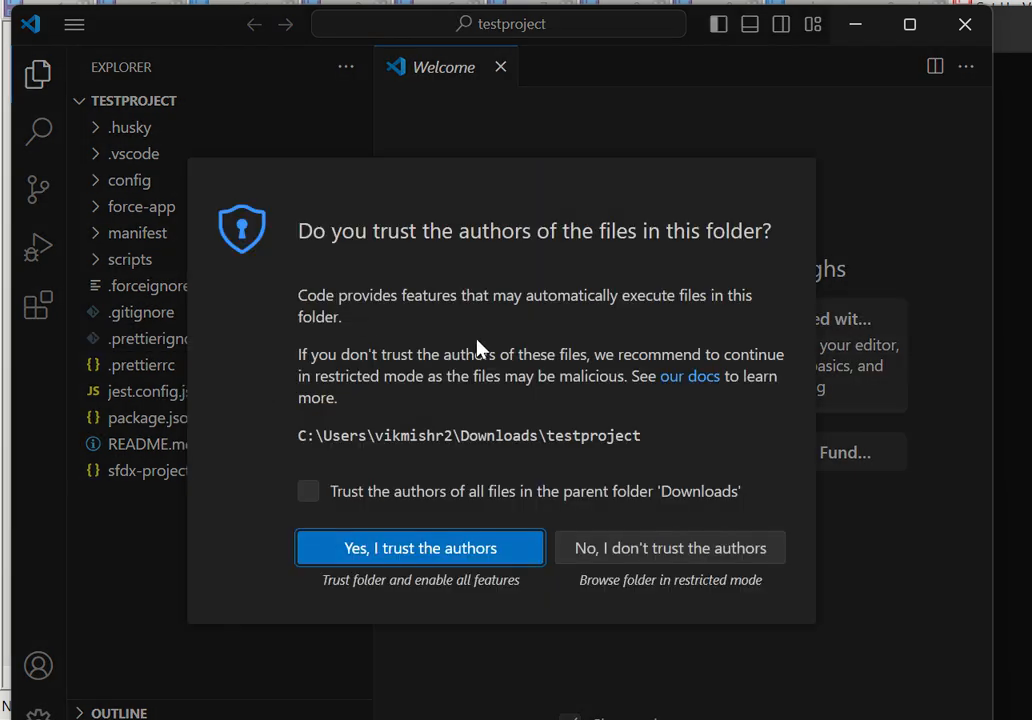
# Trust the authors of the testproject folder and expand its force-app\main\default folder.
pyautogui.click(437, 553)
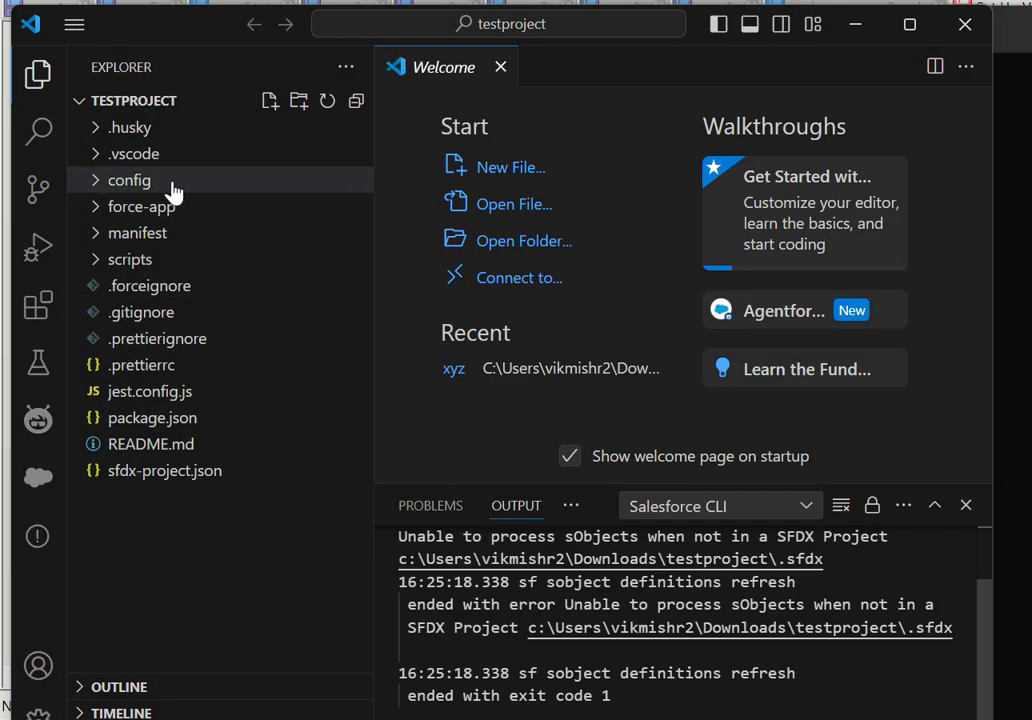
pyautogui.click(97, 208)
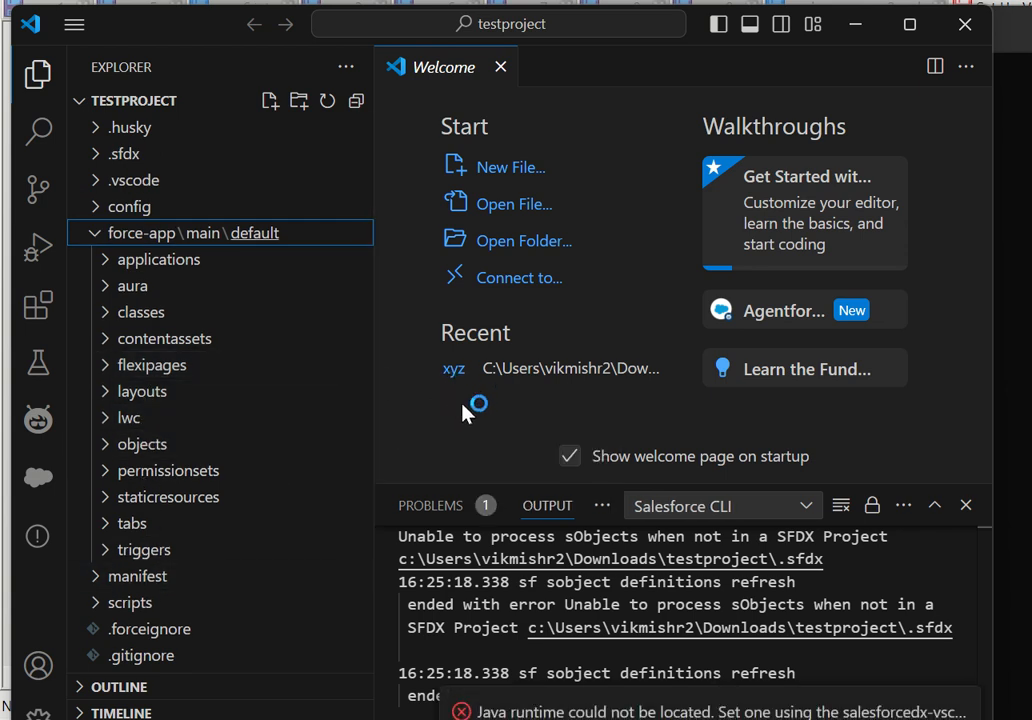
# Search the available commands for "sfdx:au" to examine the authorize commands, and close the list without running any.
pyautogui.hotkey('ctrl', 'shift', 'p')
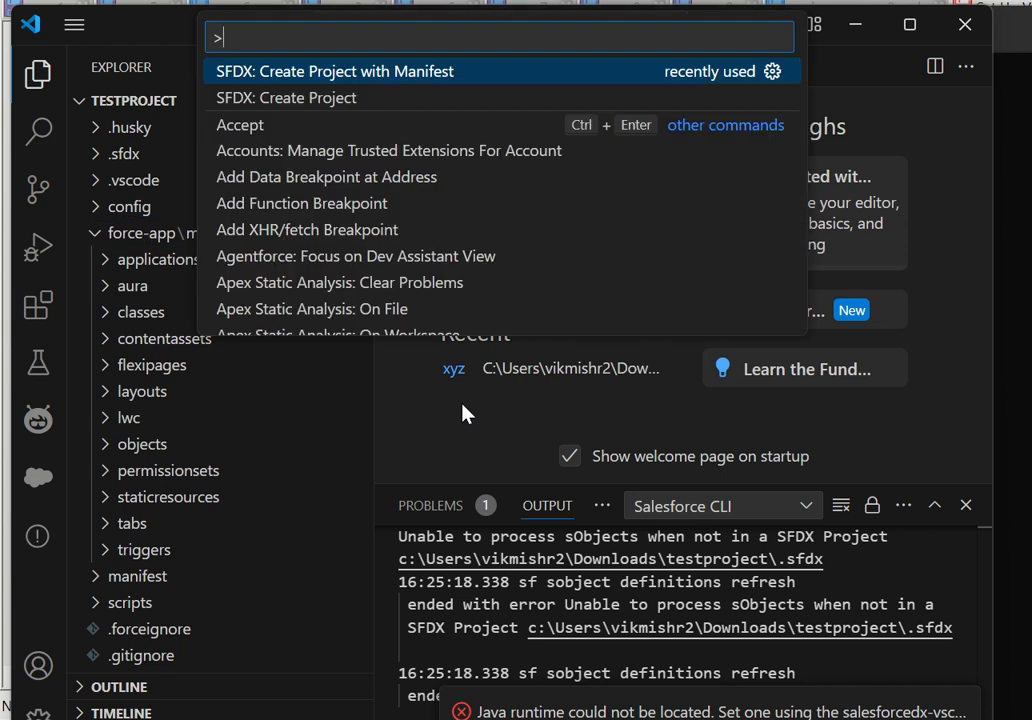
pyautogui.write('sfdx')
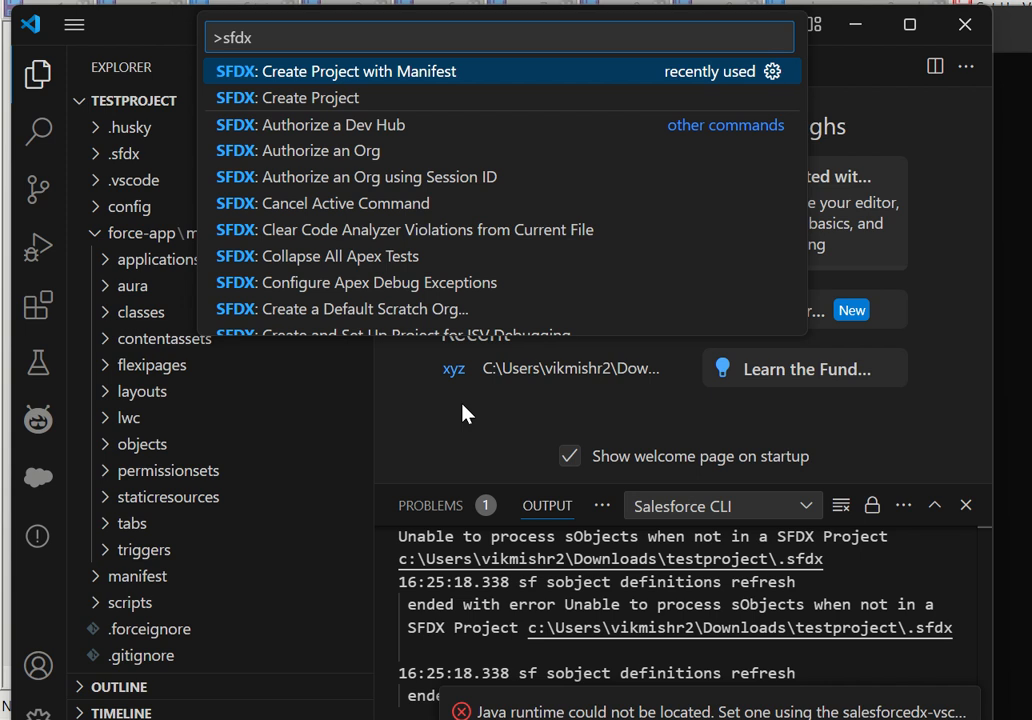
pyautogui.write(':au')
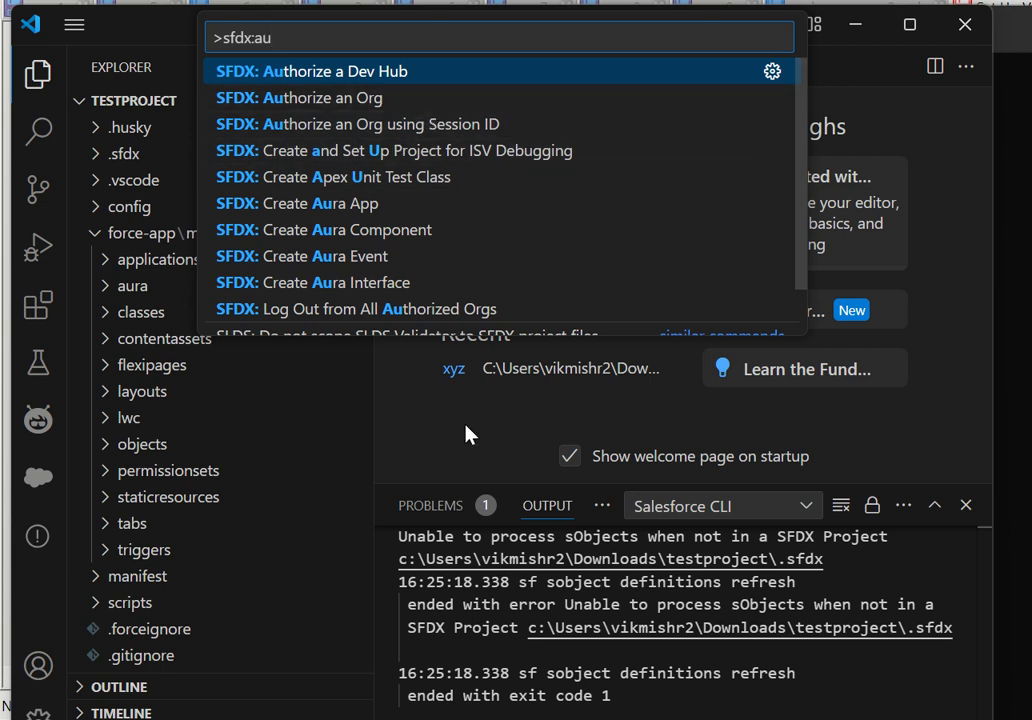
pyautogui.click(447, 452)
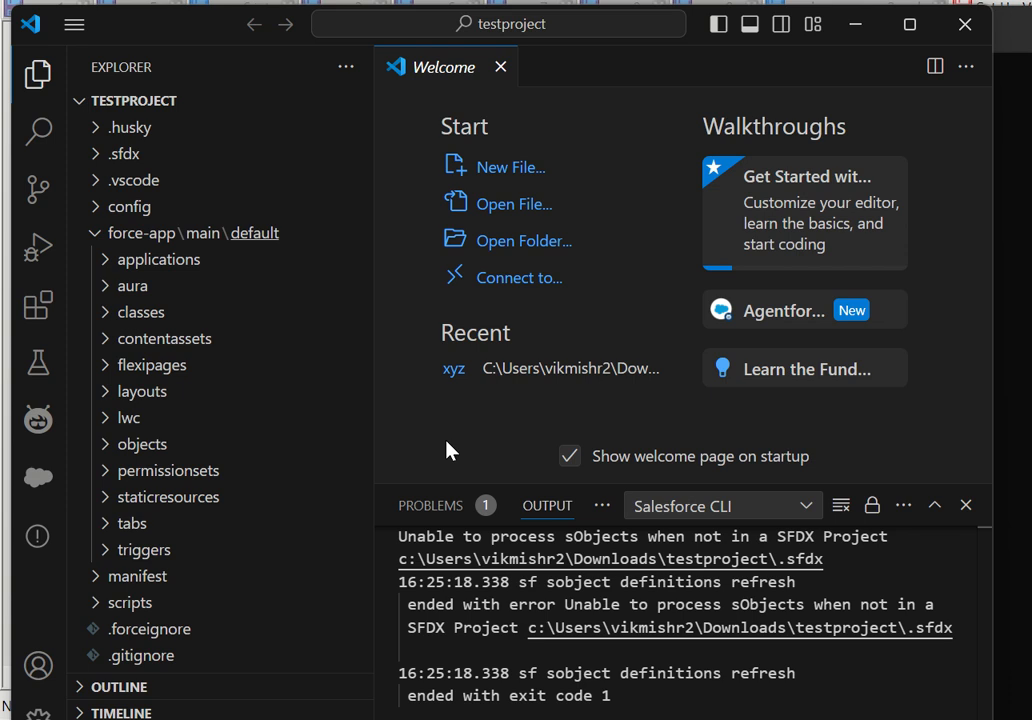
# Show the installed extensions, and search the available commands for "sfdx" to examine the Apex, Aura and Lightning Web Component creation commands.
pyautogui.click(48, 326)
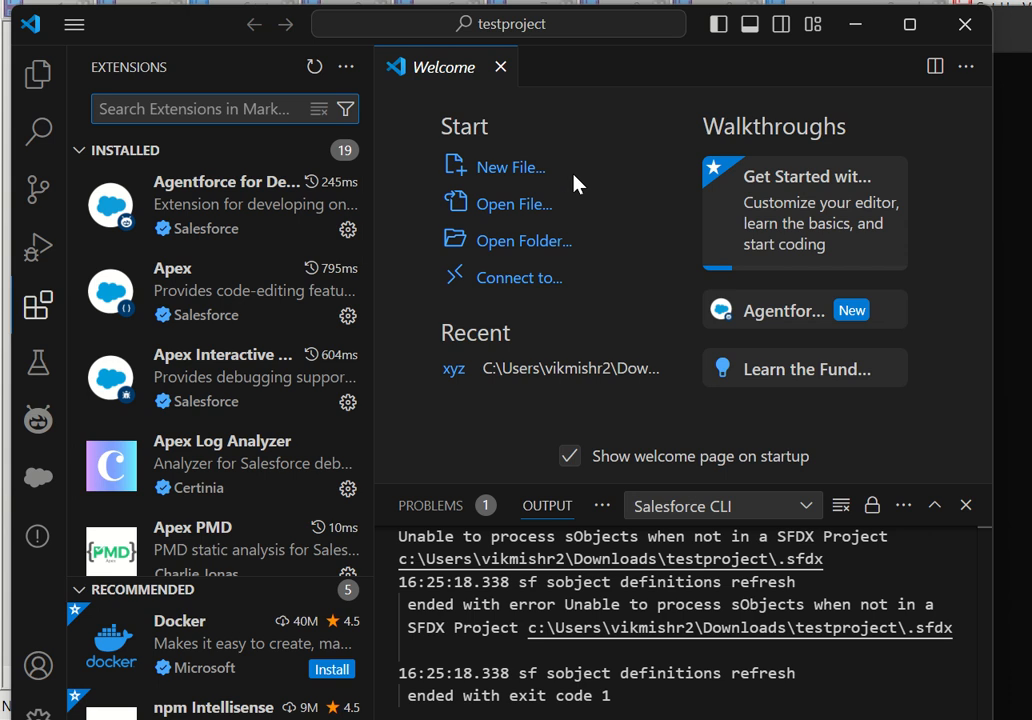
pyautogui.hotkey('ctrl', 'shift', 'p')
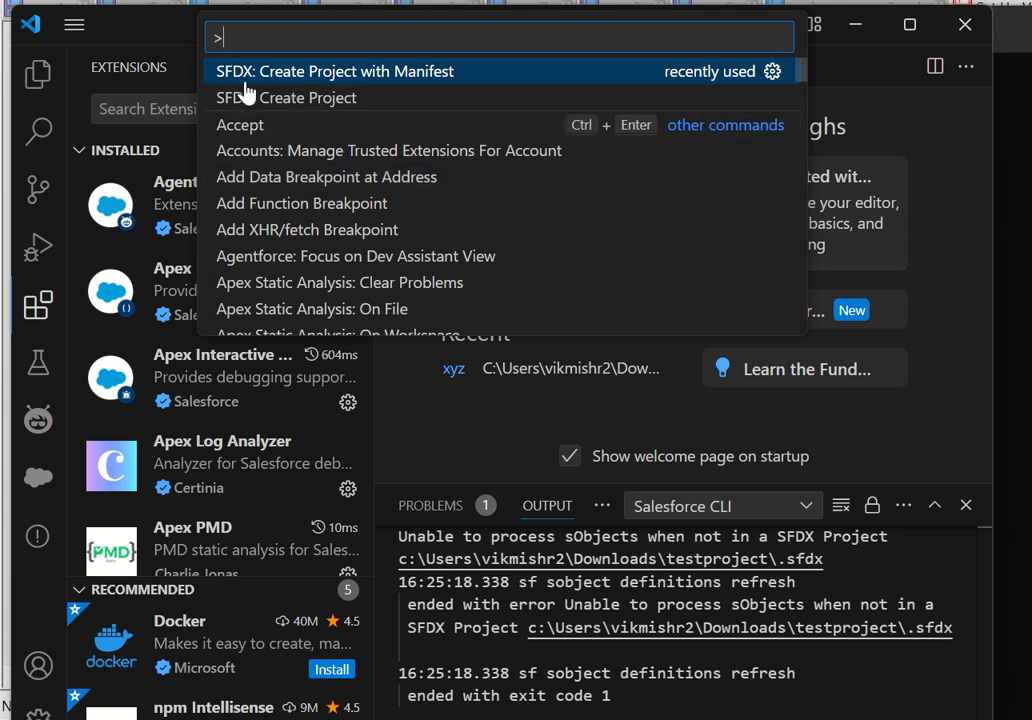
pyautogui.write('sfdx')
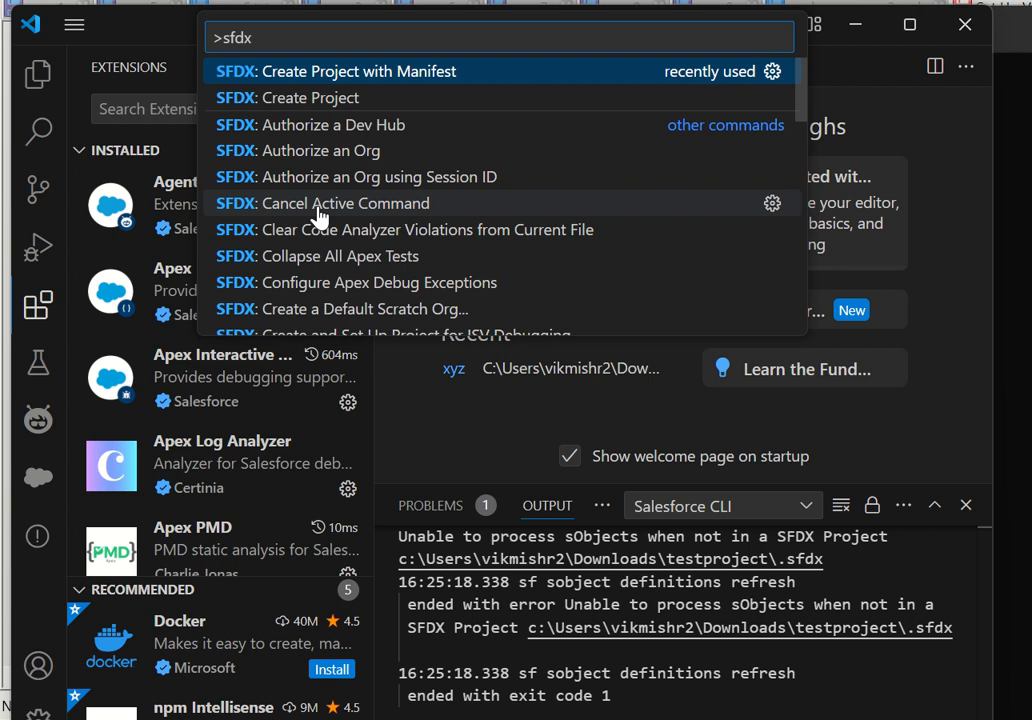
pyautogui.scroll(-3, 318, 286)
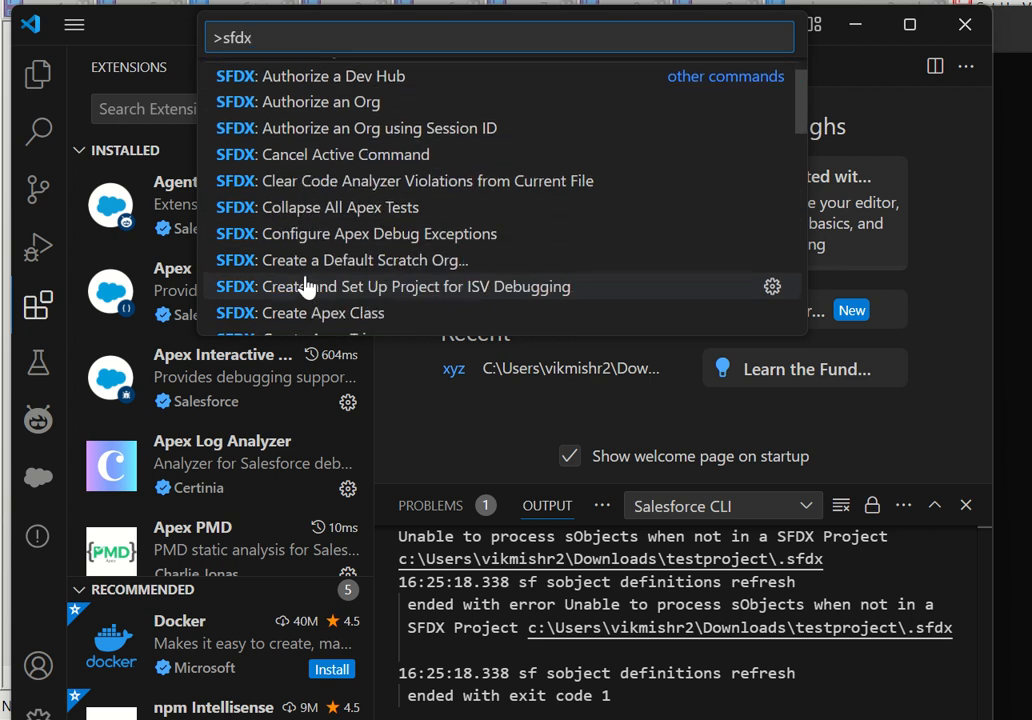
pyautogui.scroll(-2, 260, 296)
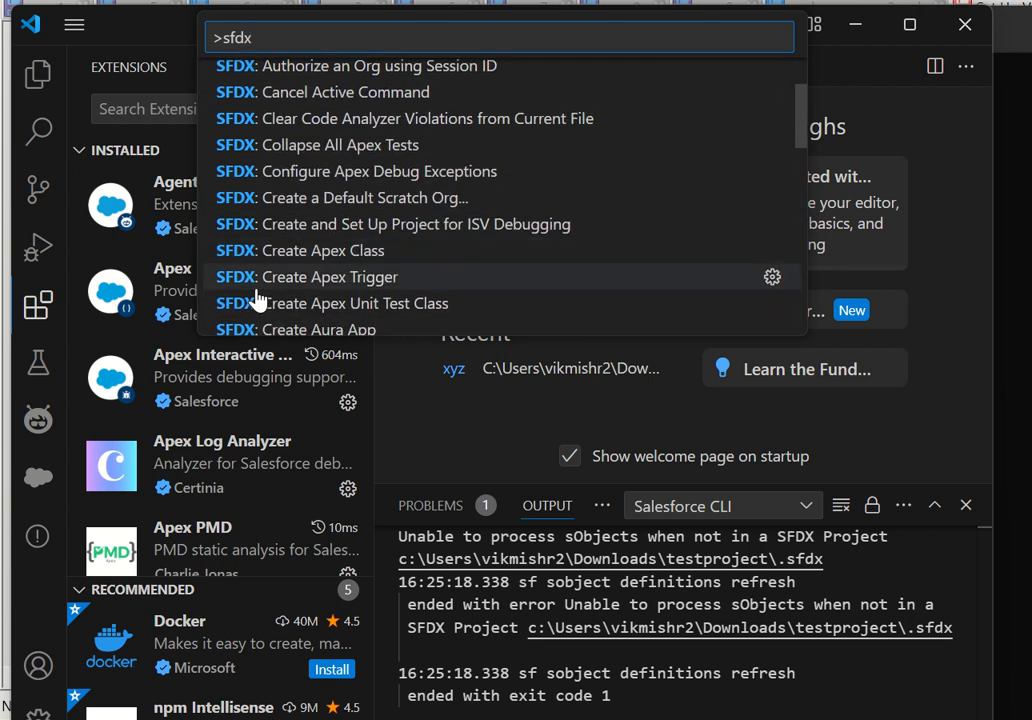
pyautogui.scroll(-1, 296, 287)
pyautogui.scroll(-1, 339, 310)
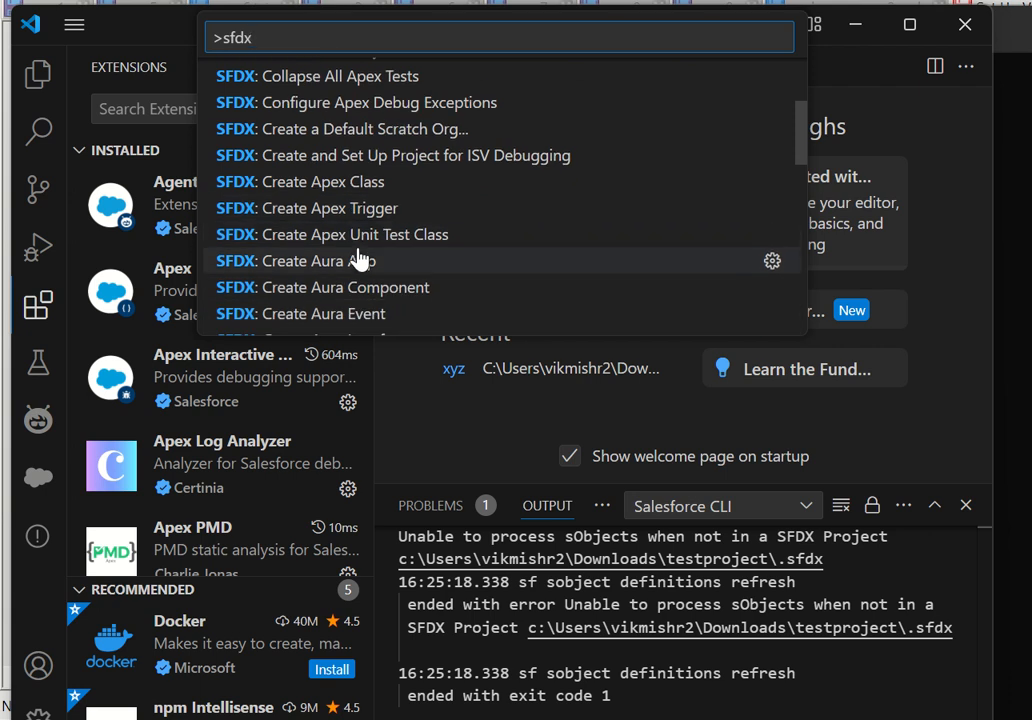
pyautogui.scroll(-4, 338, 293)
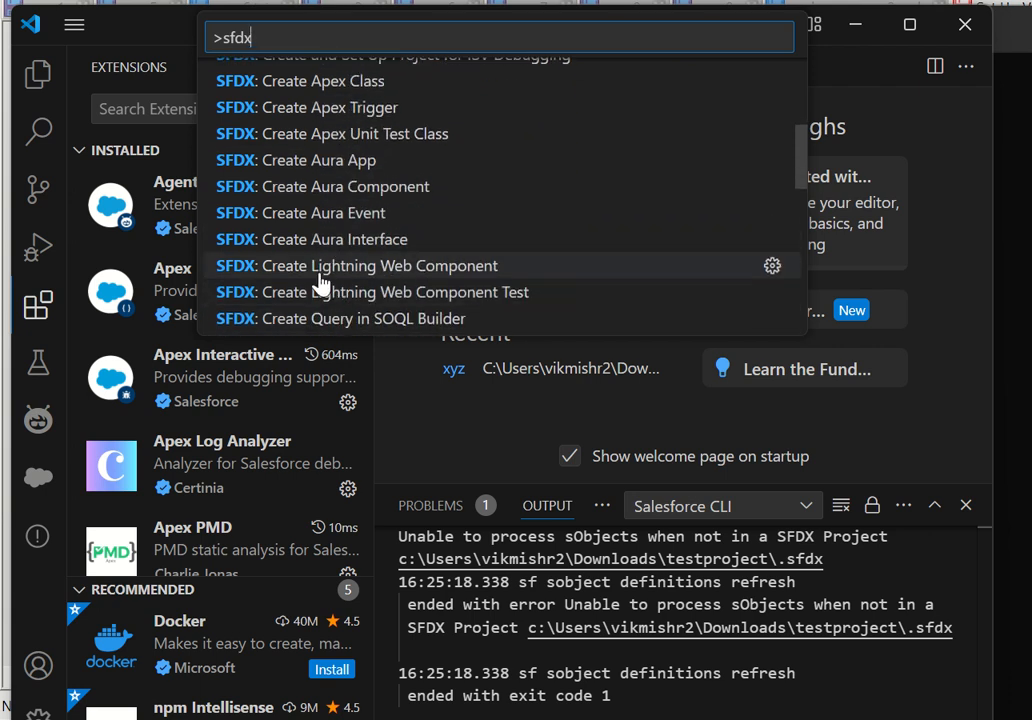